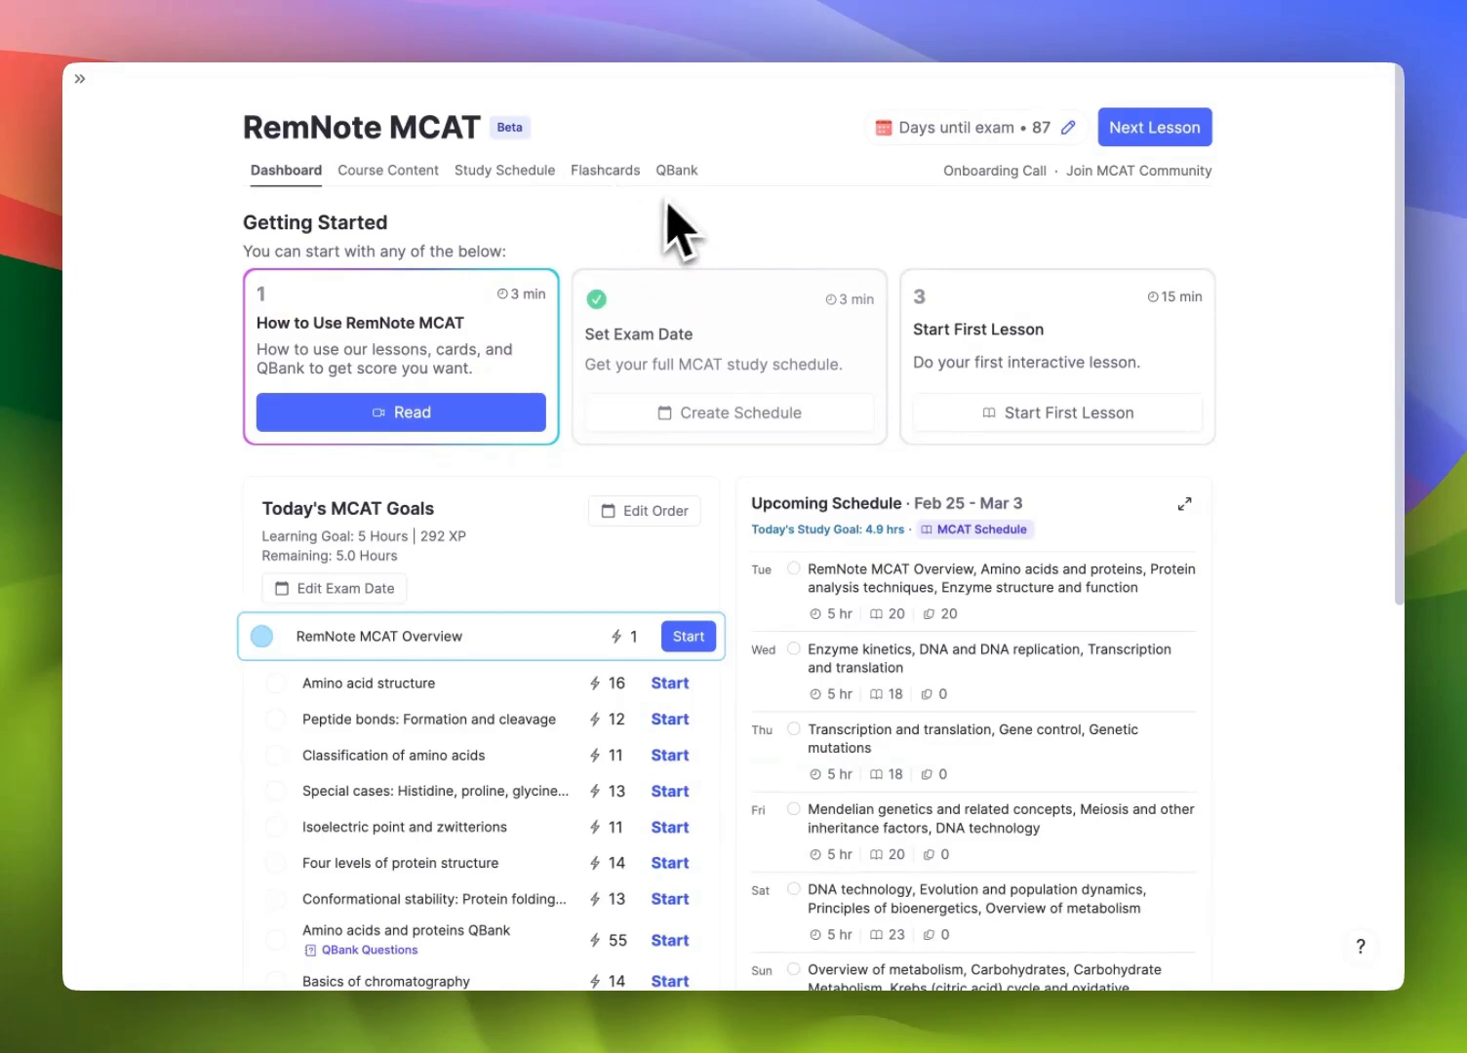
# Start the Amino acid structure lesson from the Amino acids and proteins chapter in Course Content
pyautogui.click(413, 202)
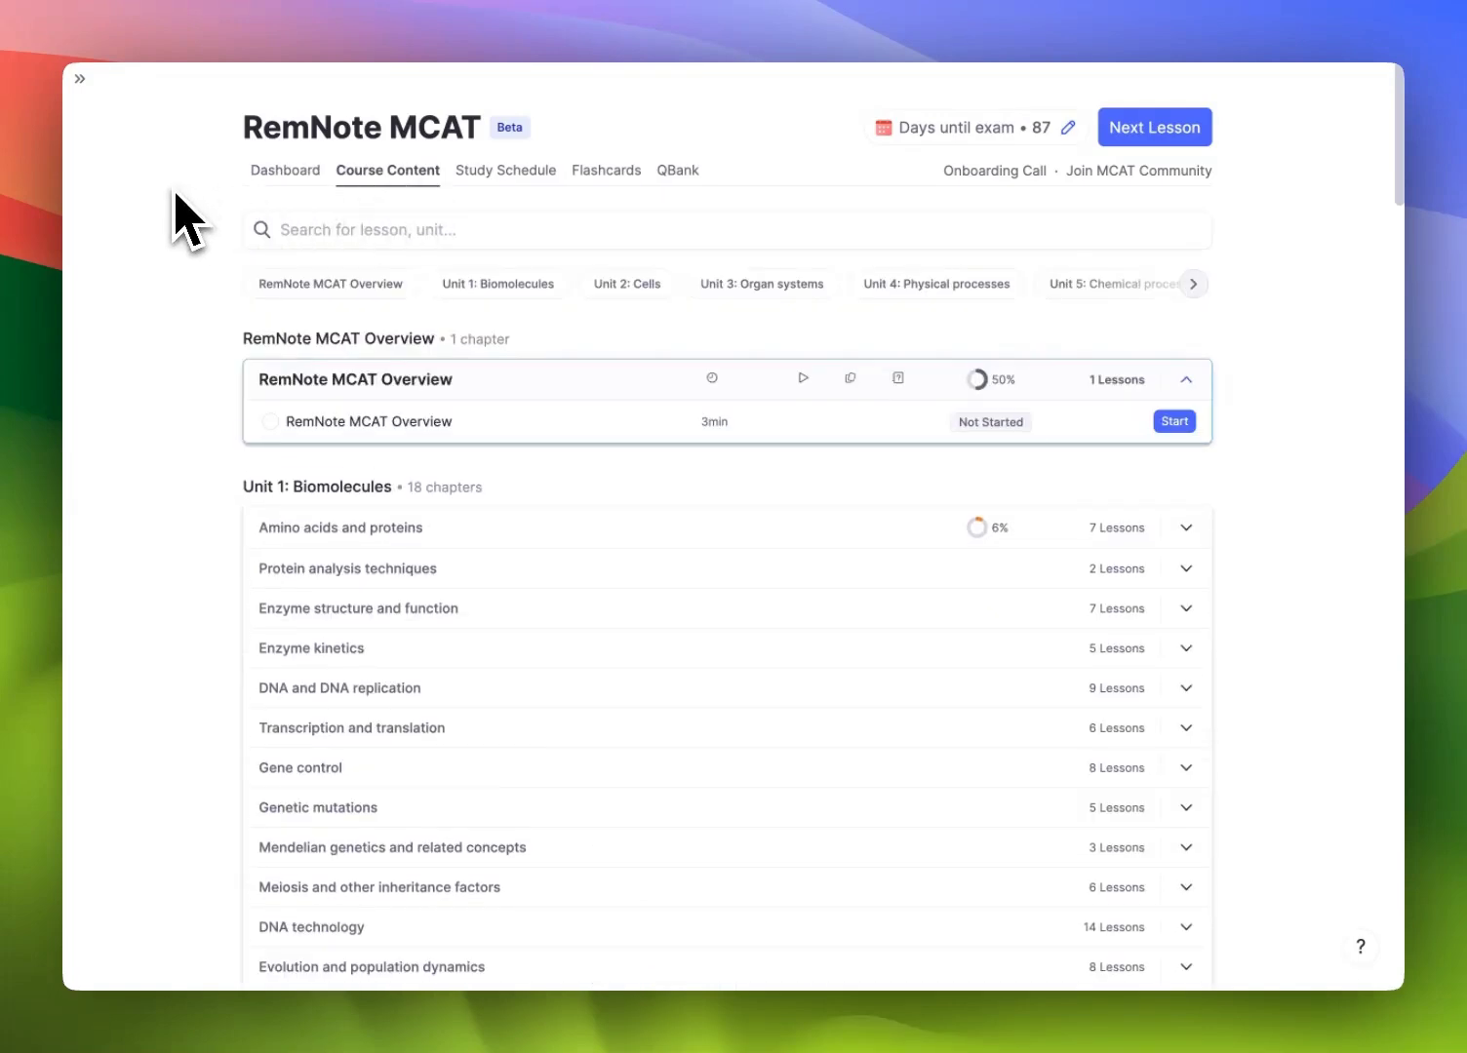
pyautogui.scroll(-2, 178, 212)
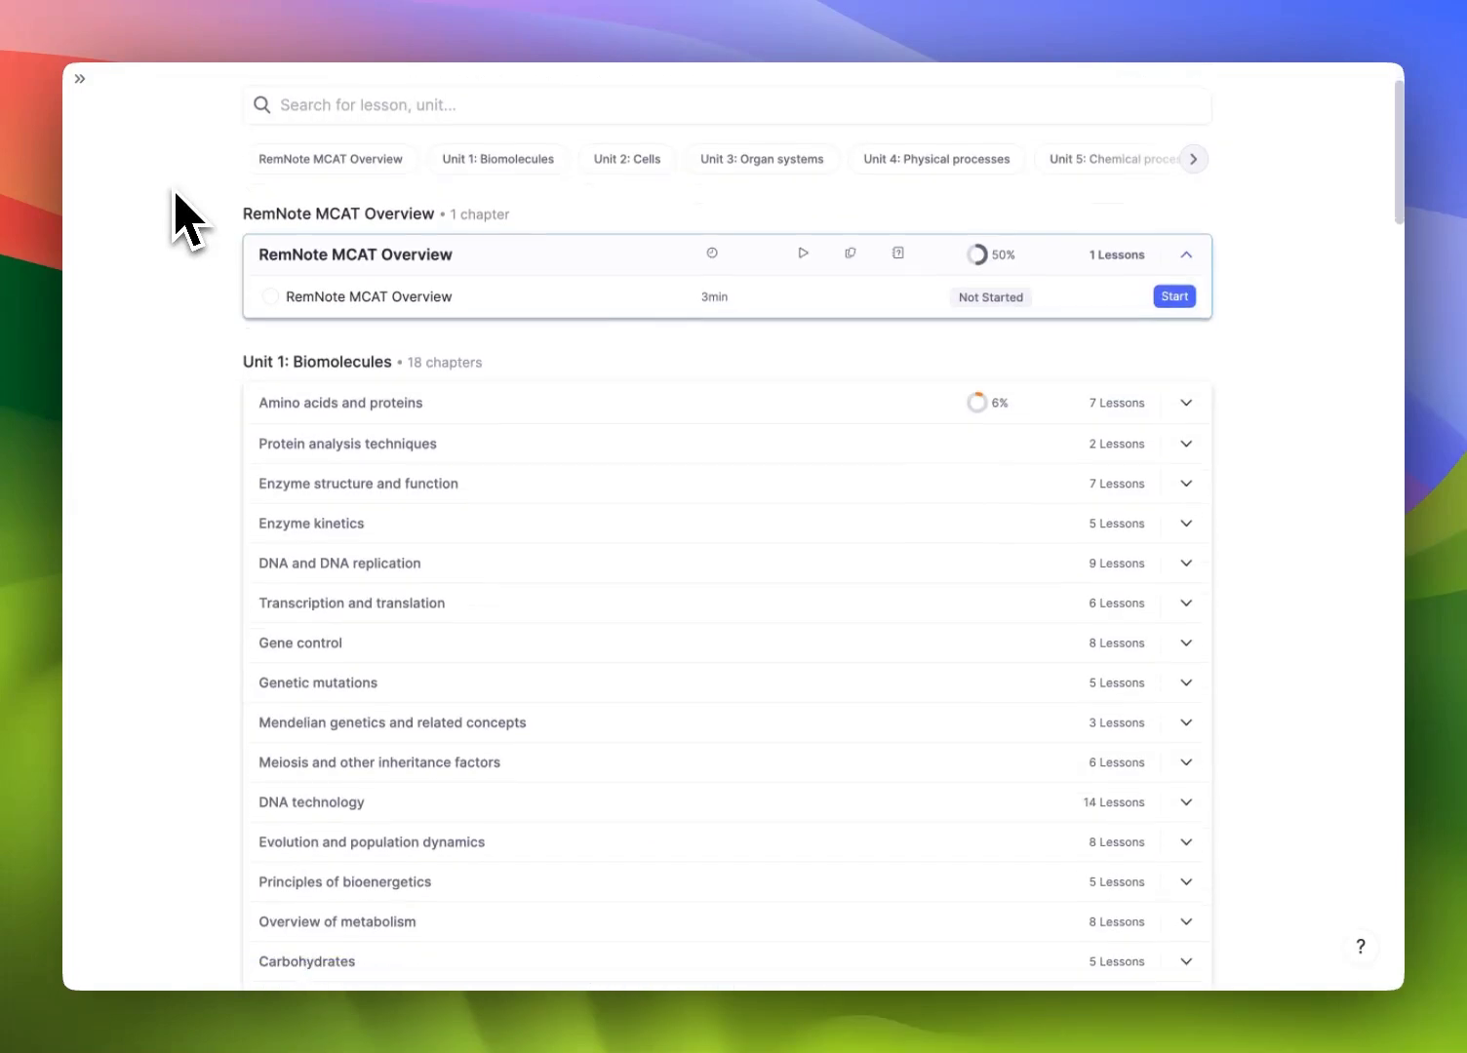
pyautogui.click(420, 407)
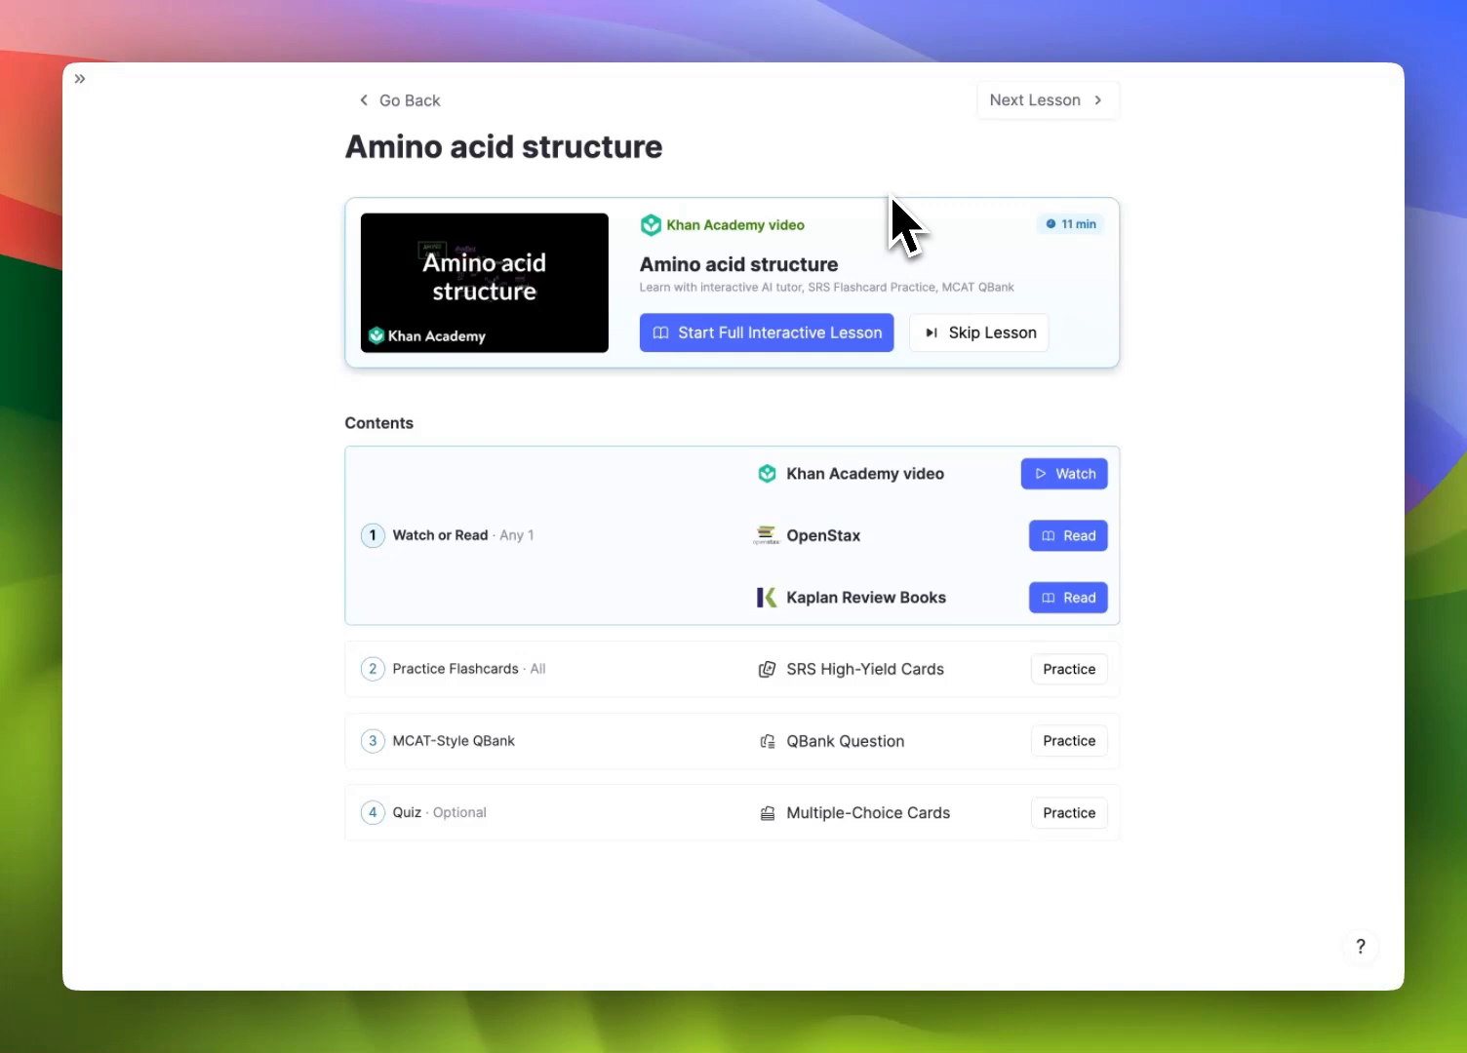
# Launch the full interactive Amino acid structure lesson with the AI Tutor panel beside it
pyautogui.click(803, 336)
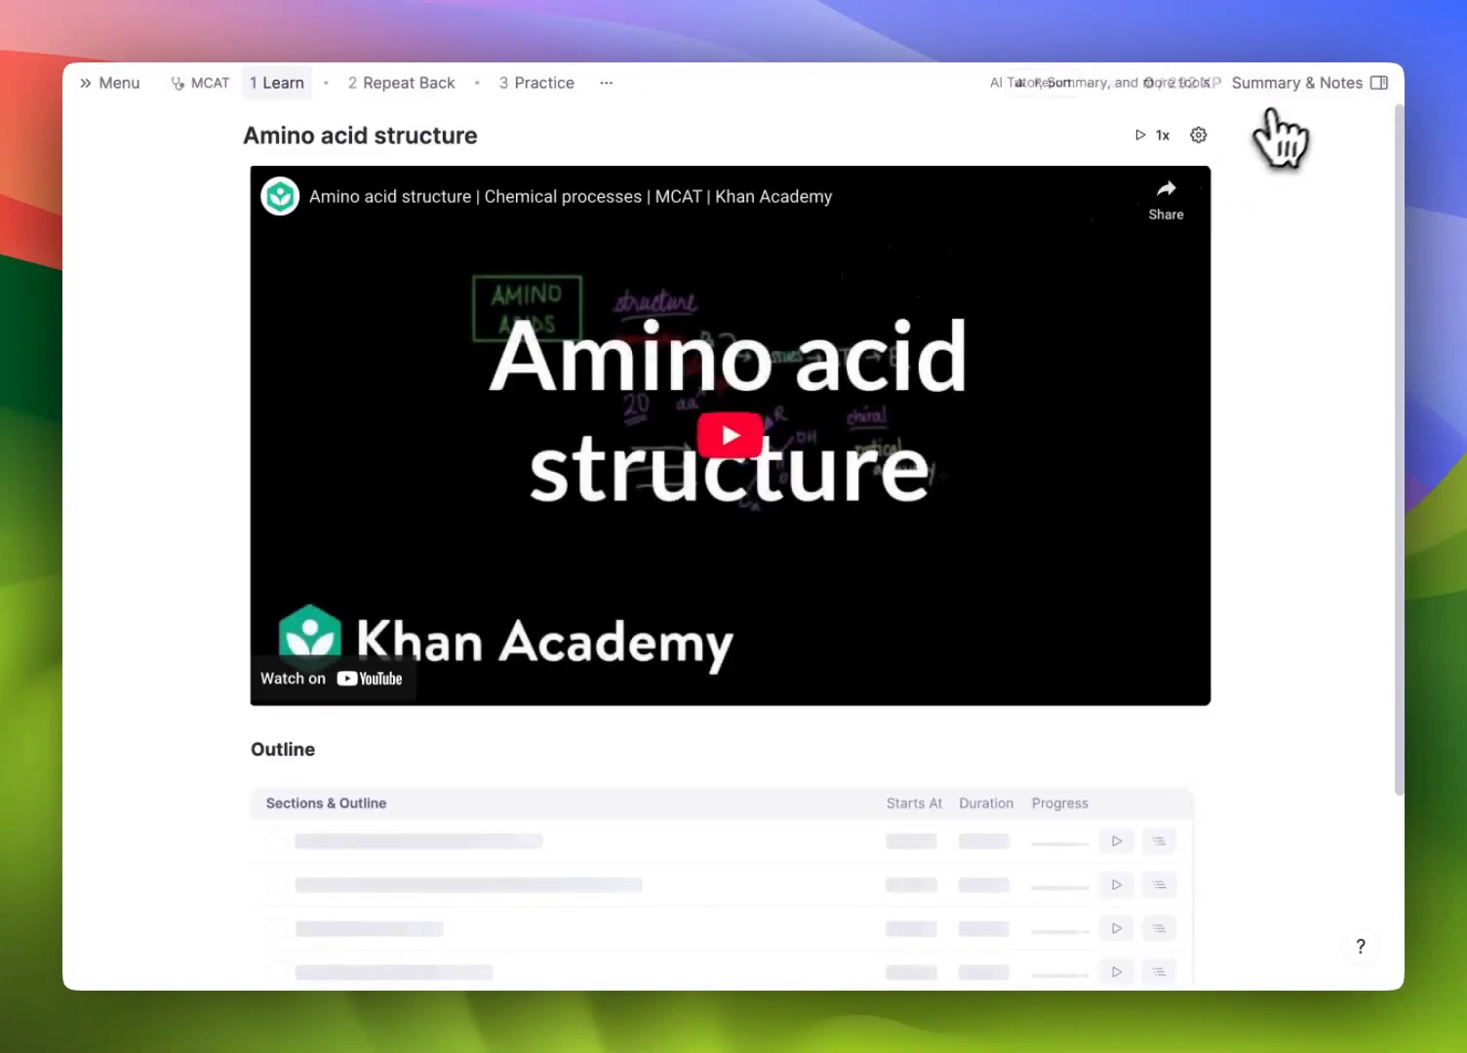
pyautogui.click(1274, 104)
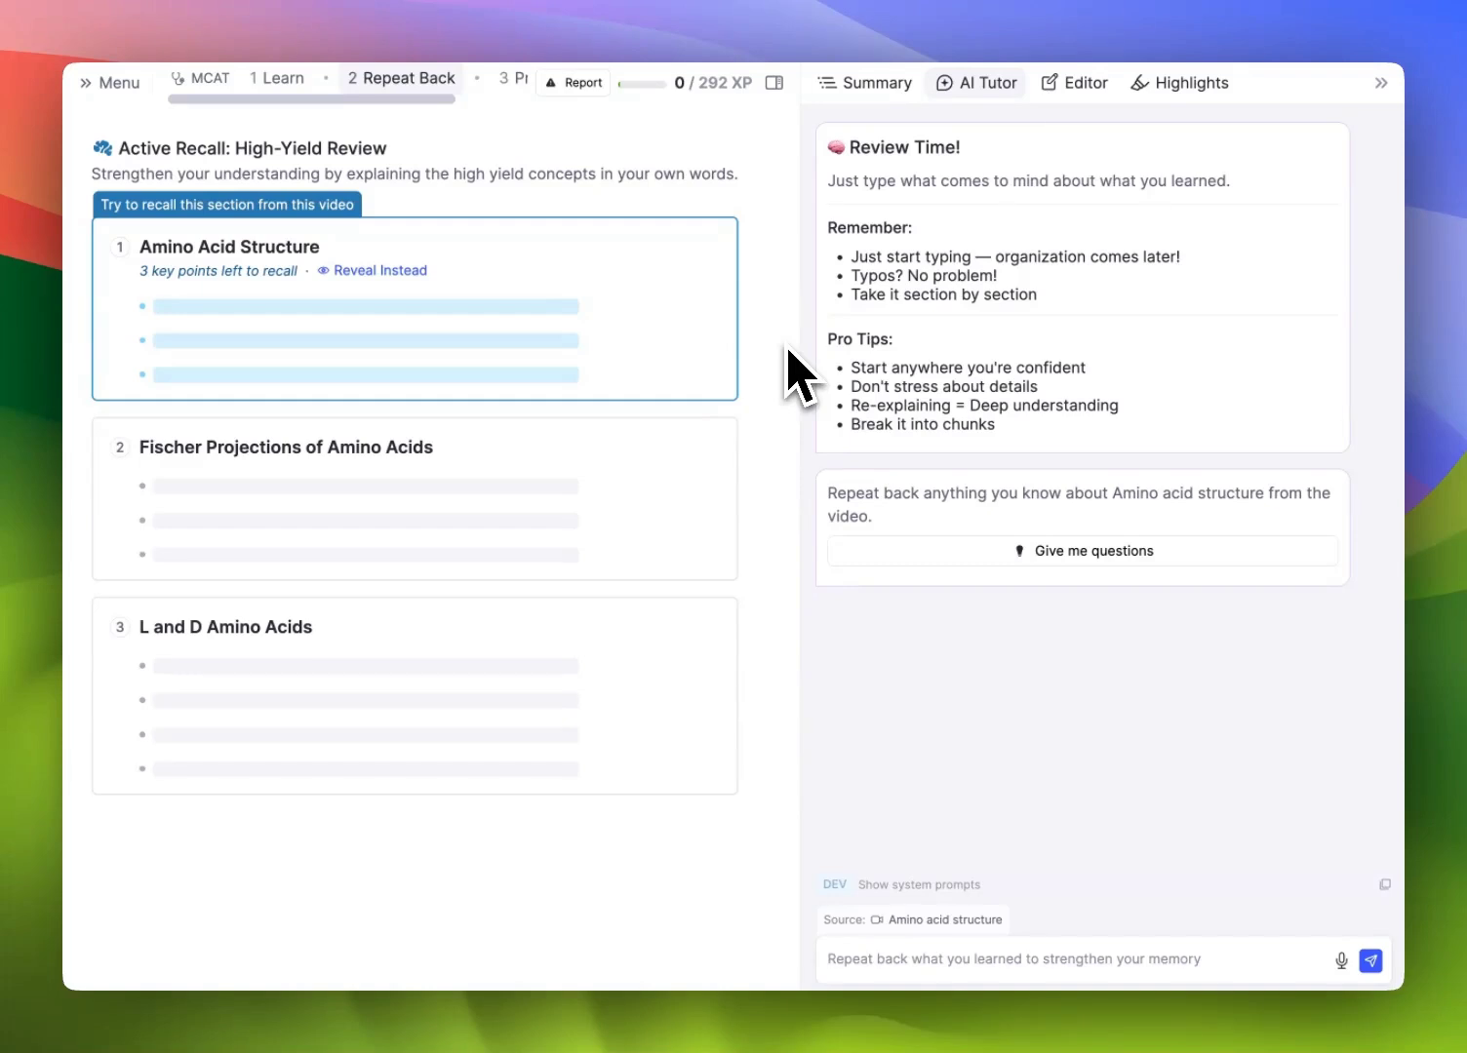
# Switch to the lesson's flashcard Practice and reveal the card's answer
pyautogui.click(511, 78)
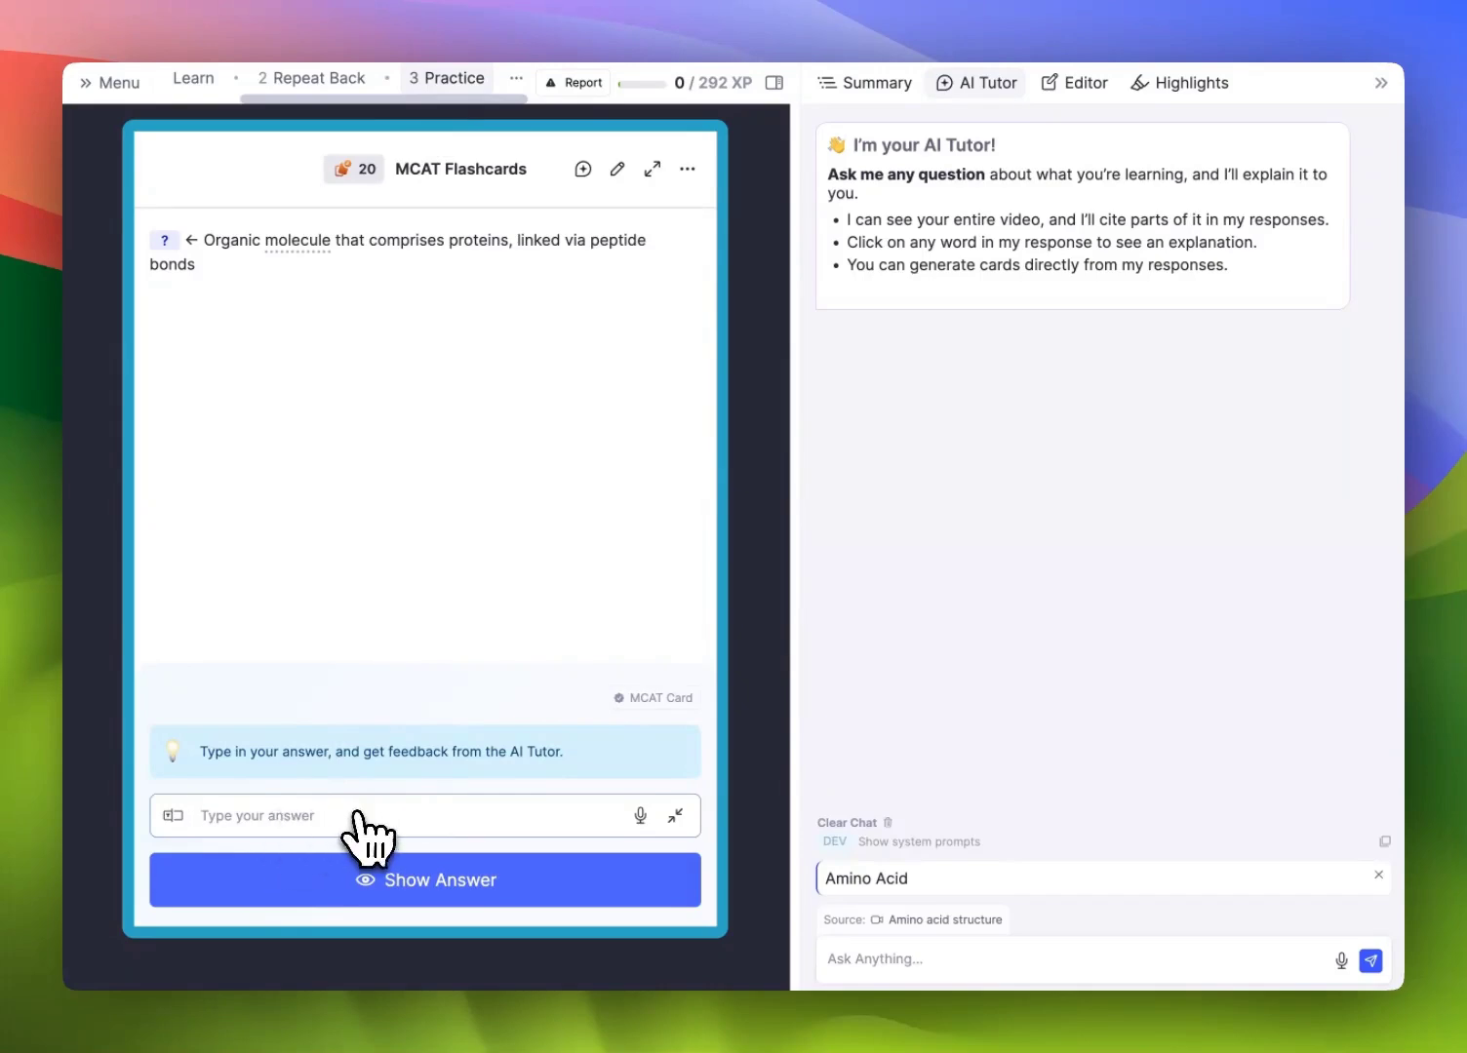
pyautogui.click(482, 881)
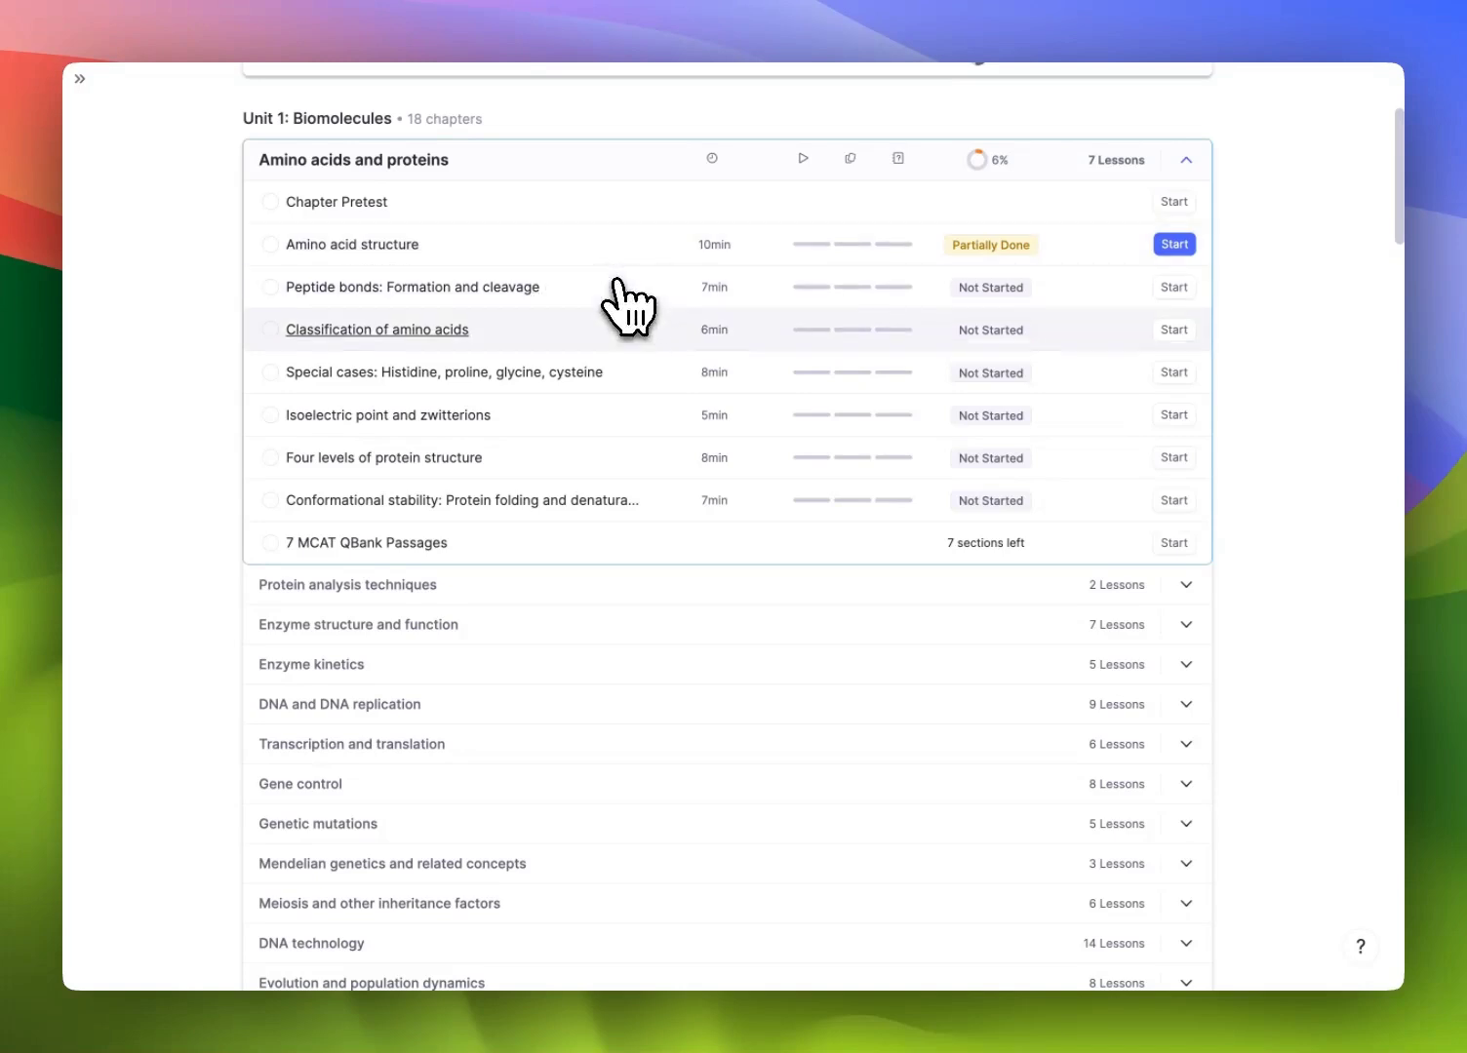
# Open the chapter's 7 MCAT QBank passages and answer the glycine question with option A
pyautogui.click(407, 560)
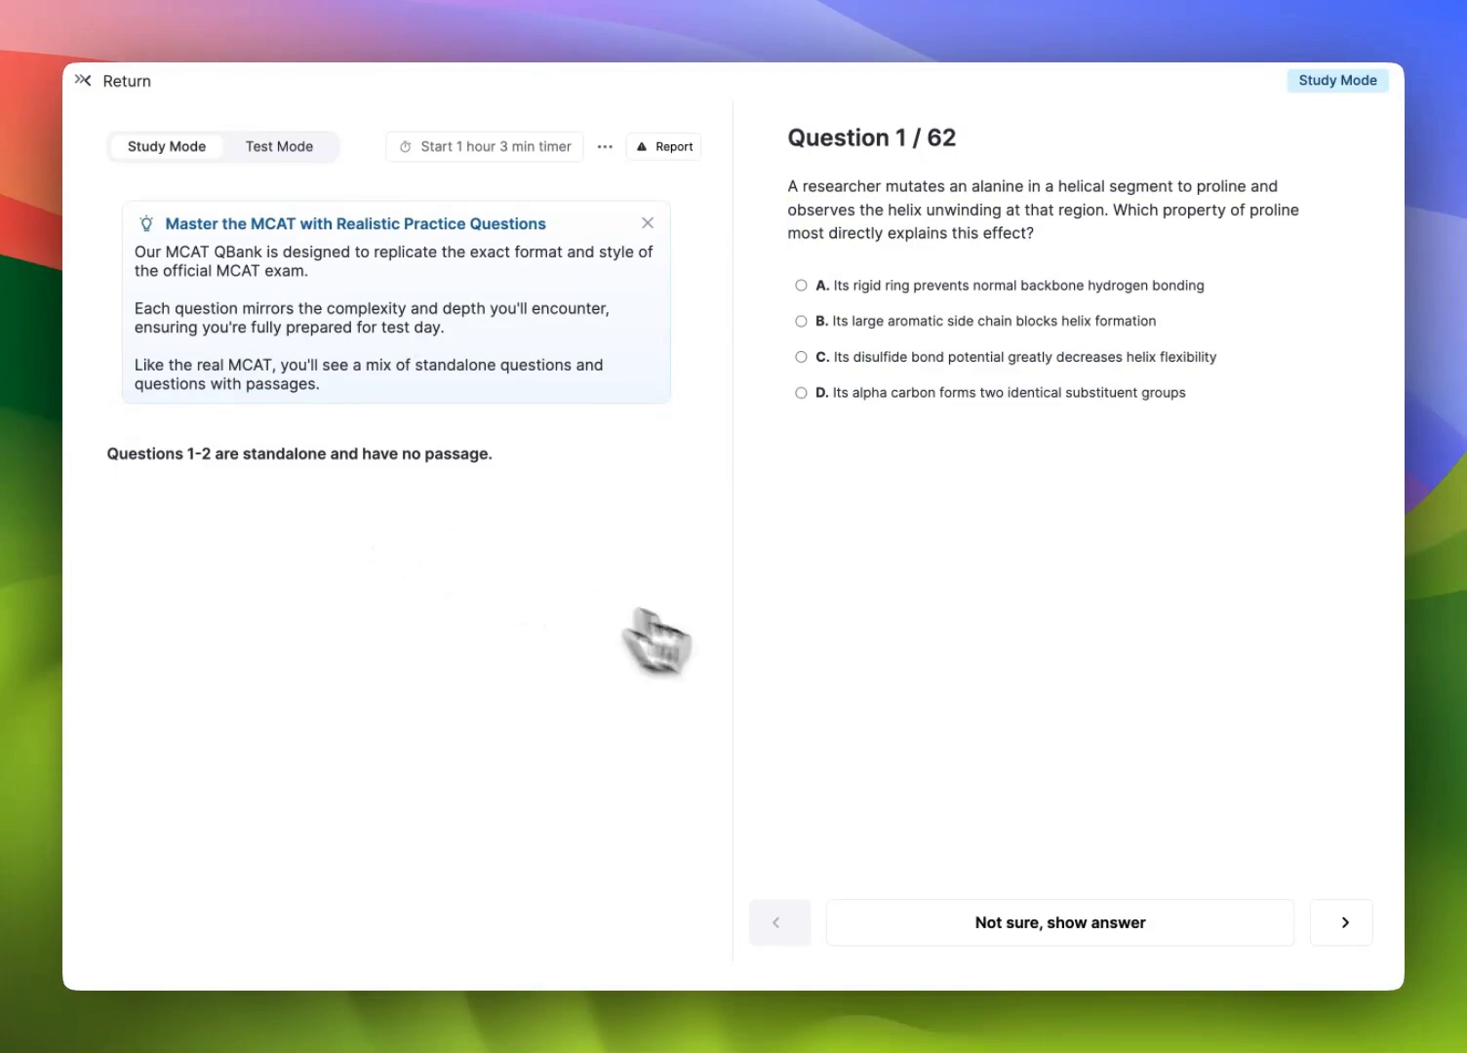
pyautogui.click(1343, 923)
pyautogui.click(1344, 923)
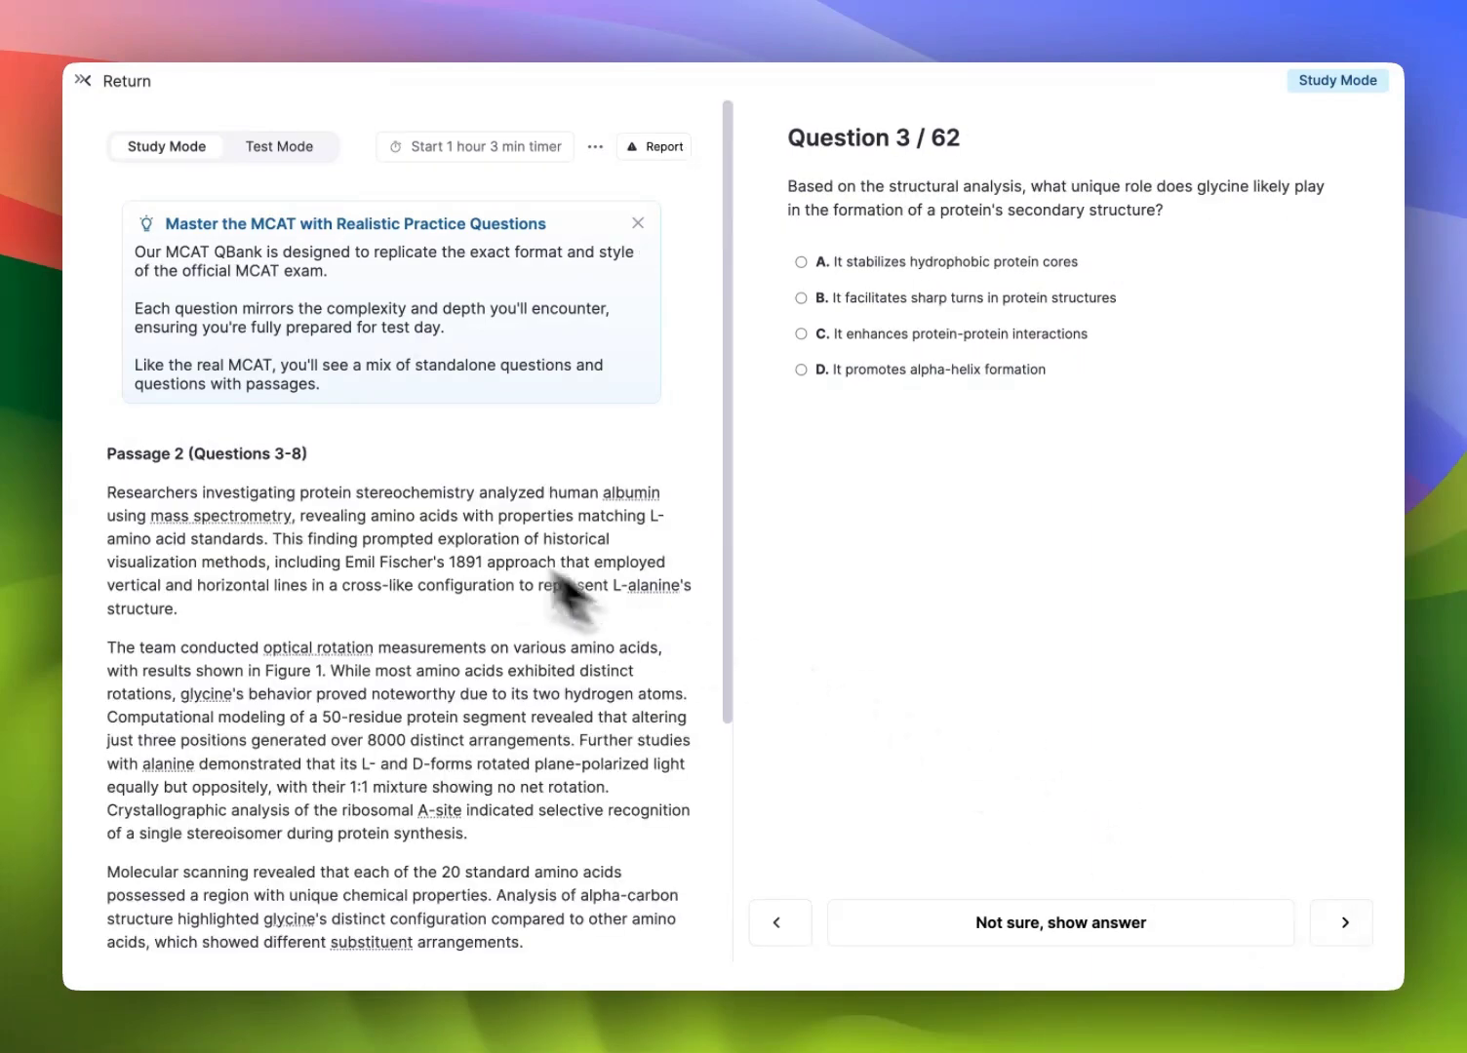
pyautogui.scroll(-5, 458, 560)
pyautogui.scroll(5, 418, 544)
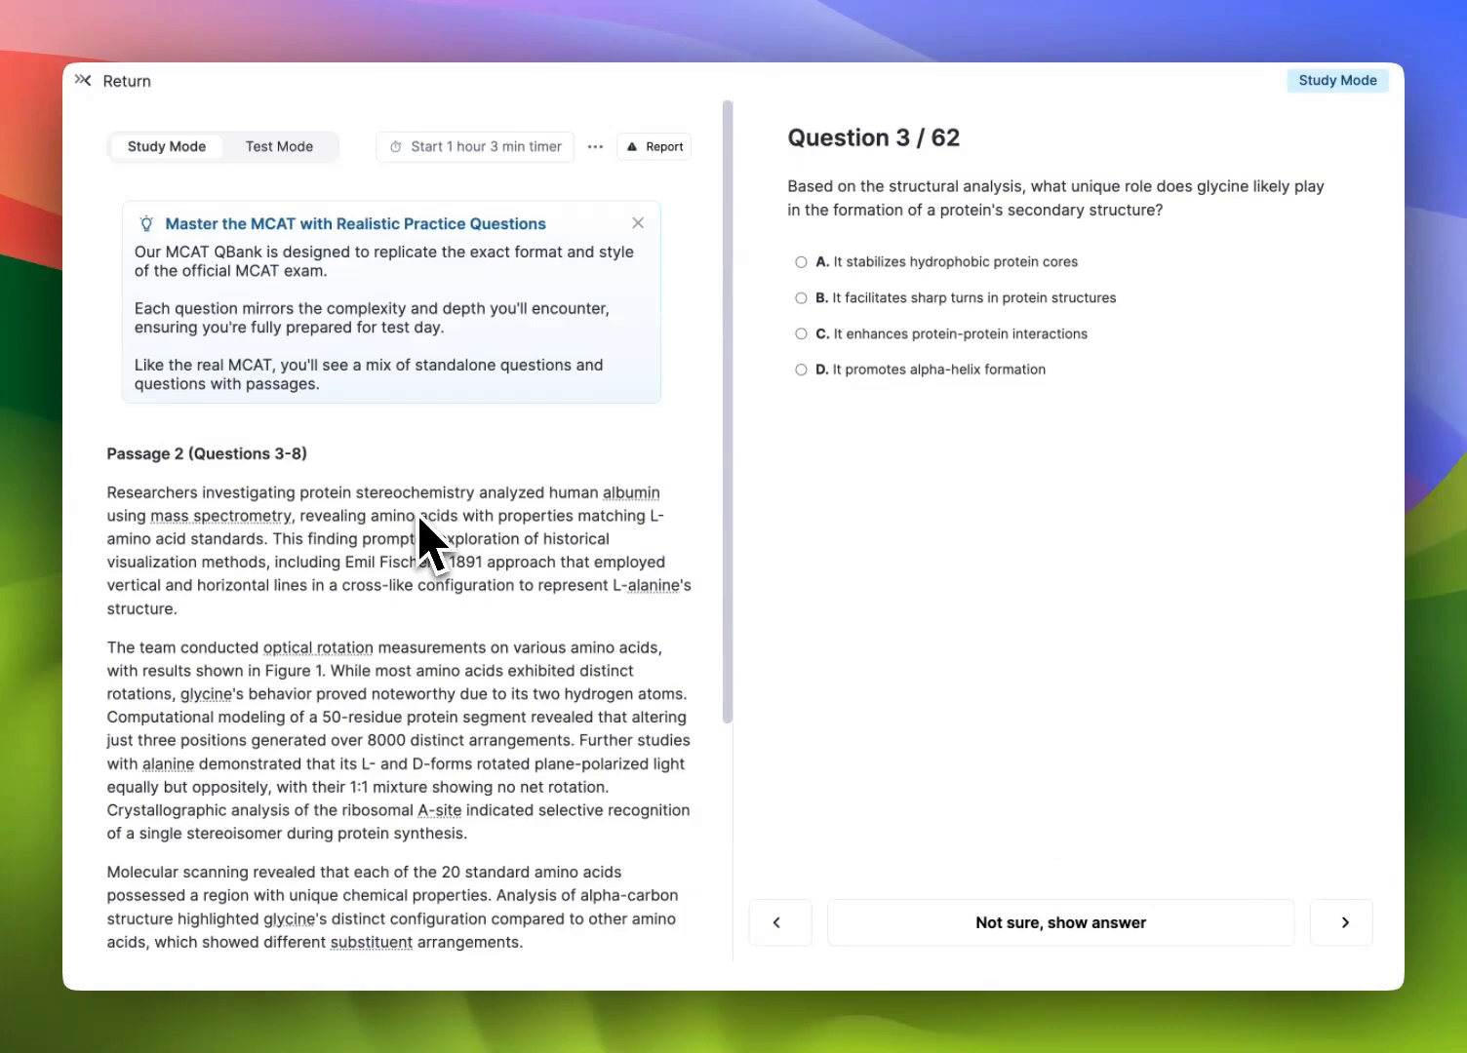
pyautogui.click(637, 224)
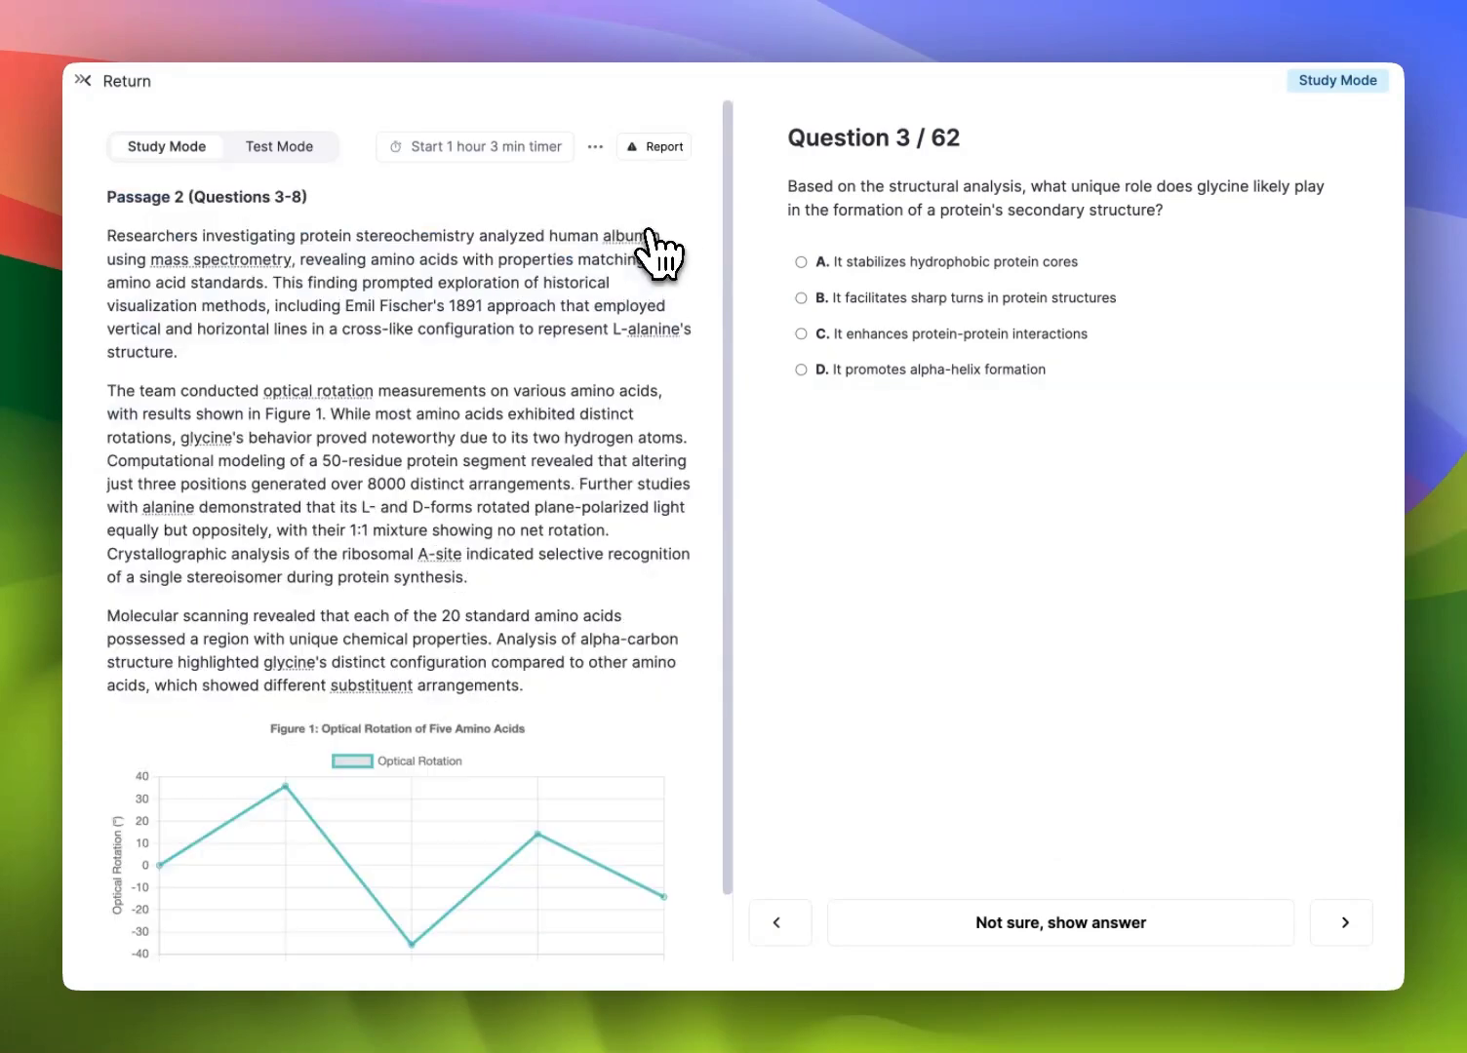
pyautogui.click(867, 265)
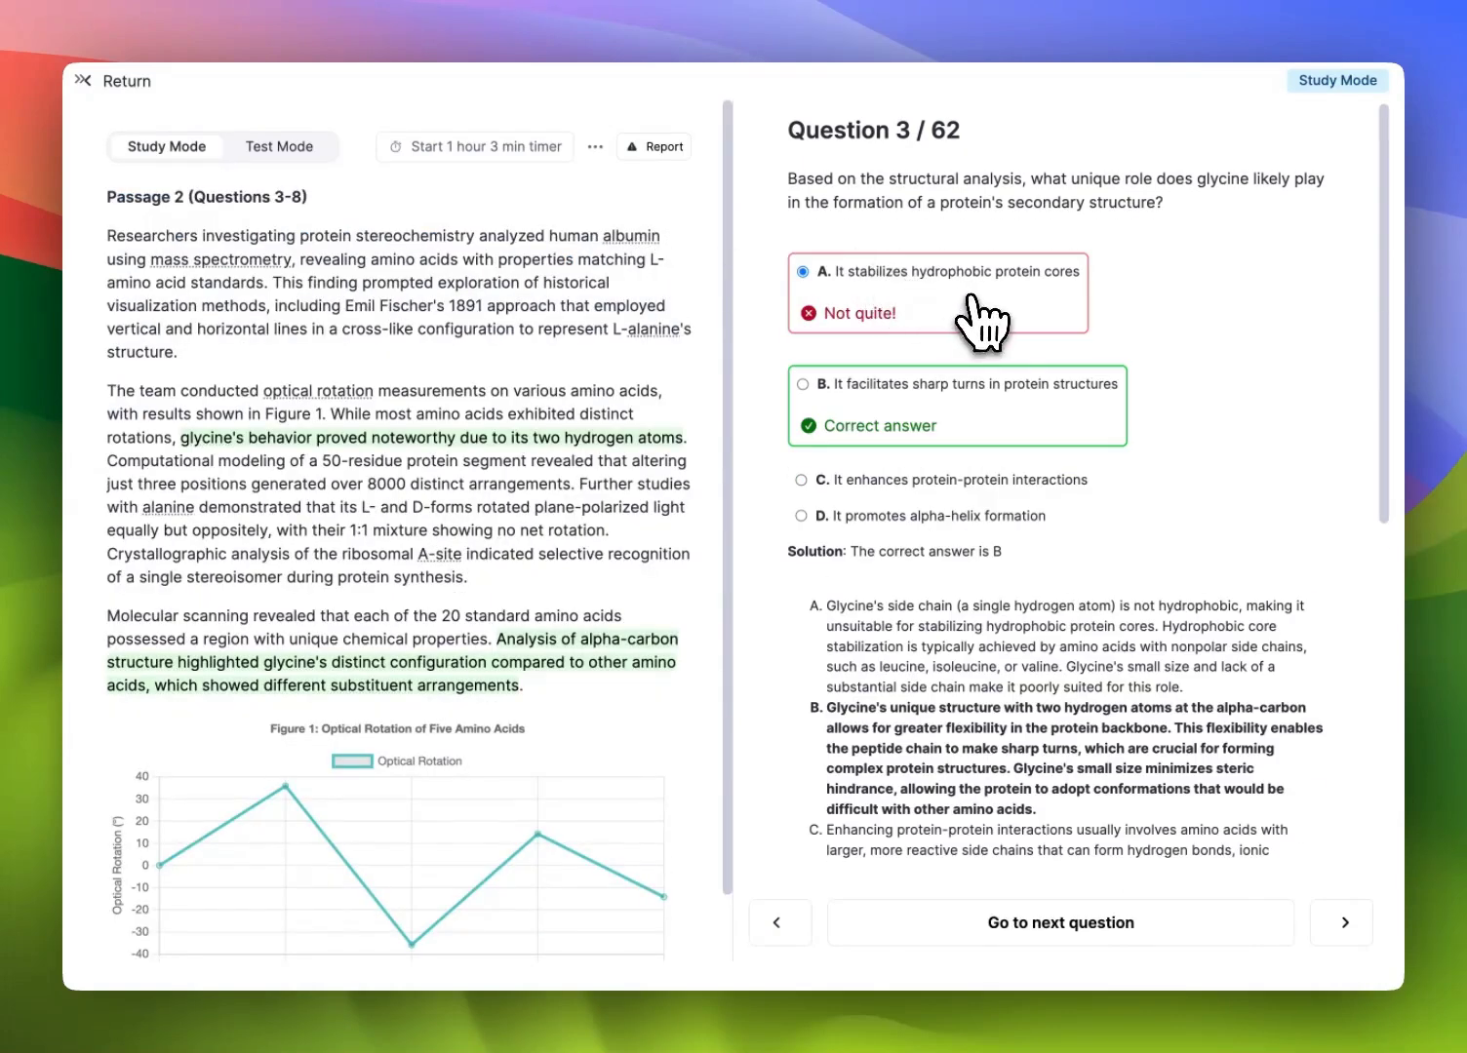
pyautogui.scroll(-1, 940, 624)
pyautogui.scroll(-3, 940, 641)
pyautogui.scroll(-5, 975, 561)
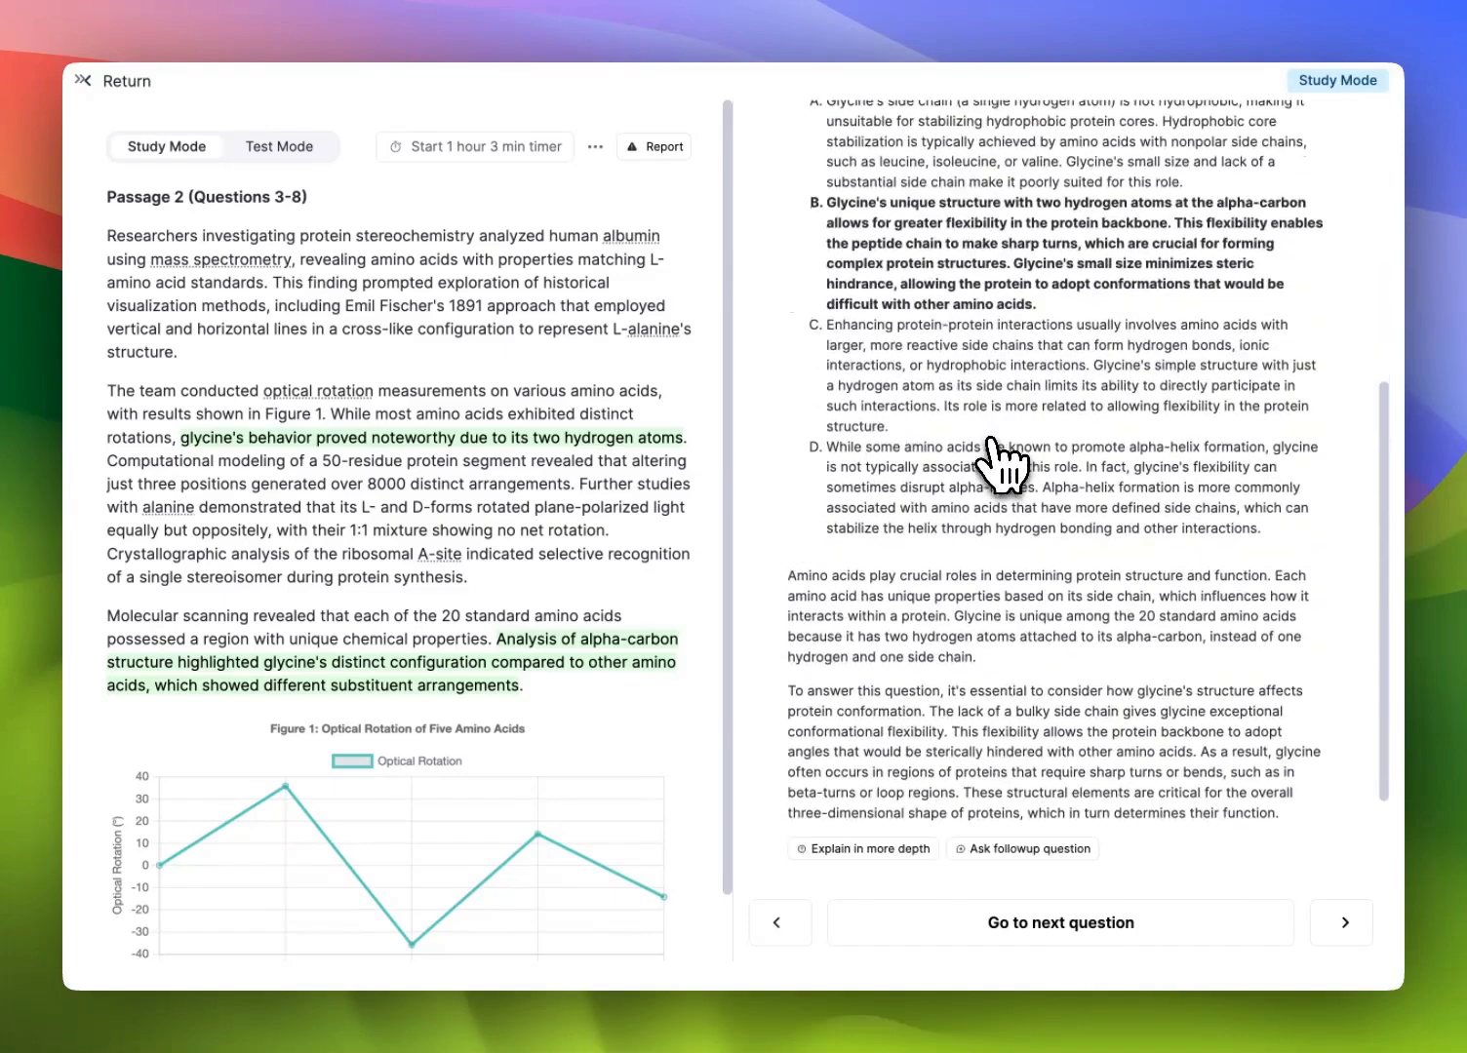
pyautogui.scroll(9, 998, 468)
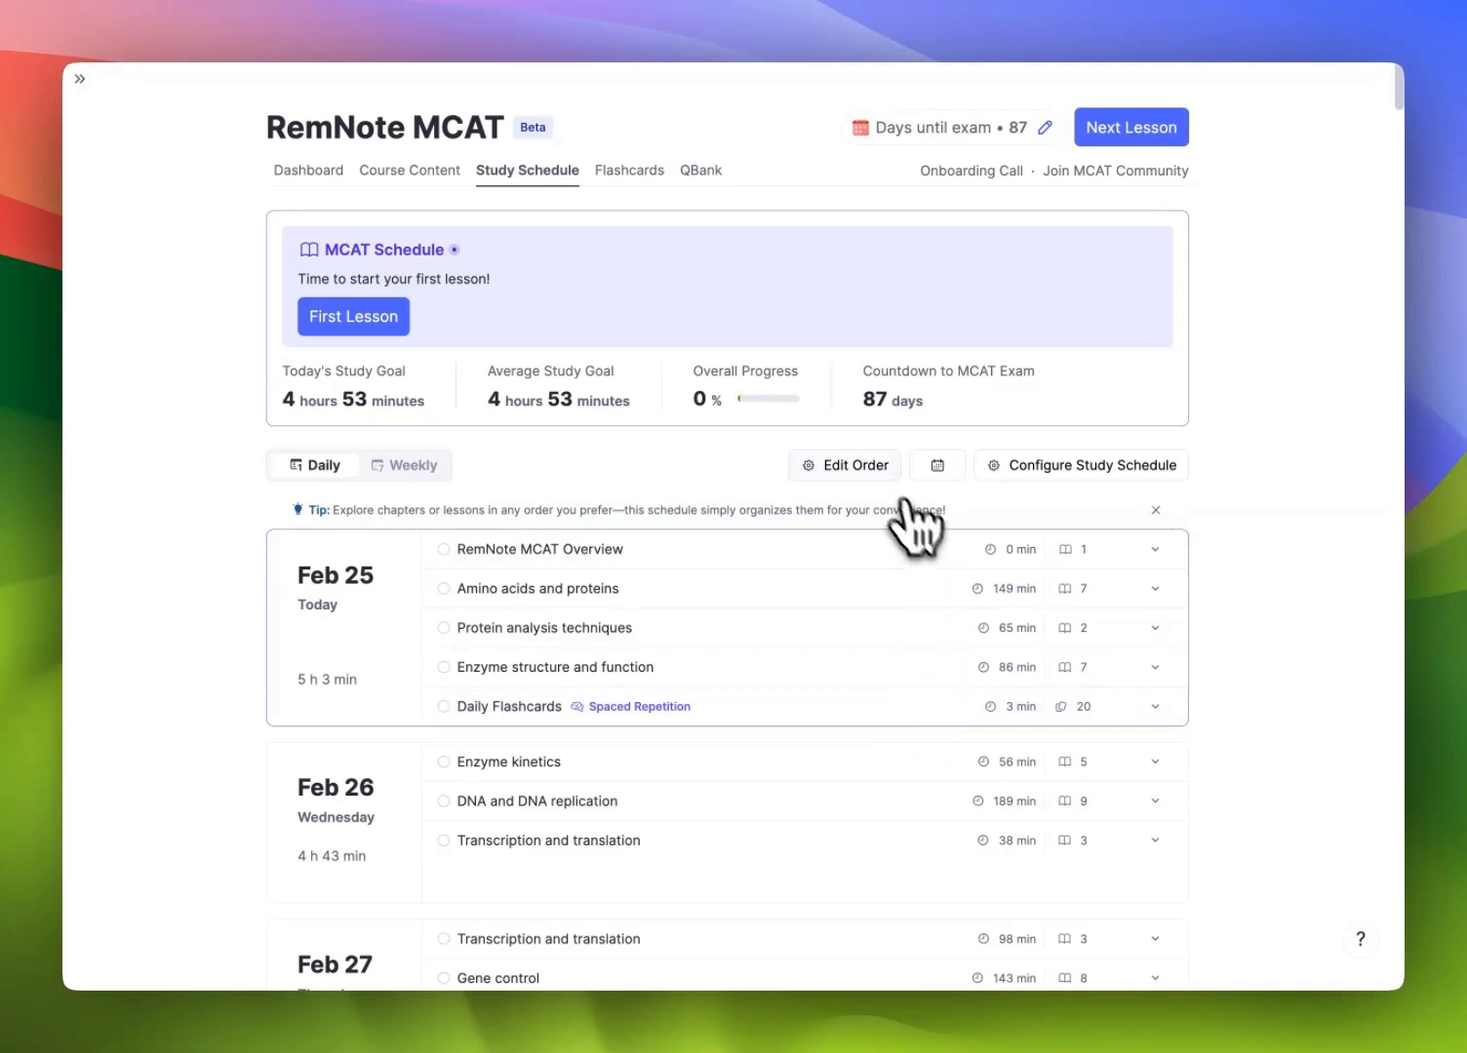
# Mark Feb 25 as a rest day and increase Feb 26's study goal
pyautogui.click(390, 676)
pyautogui.click(419, 803)
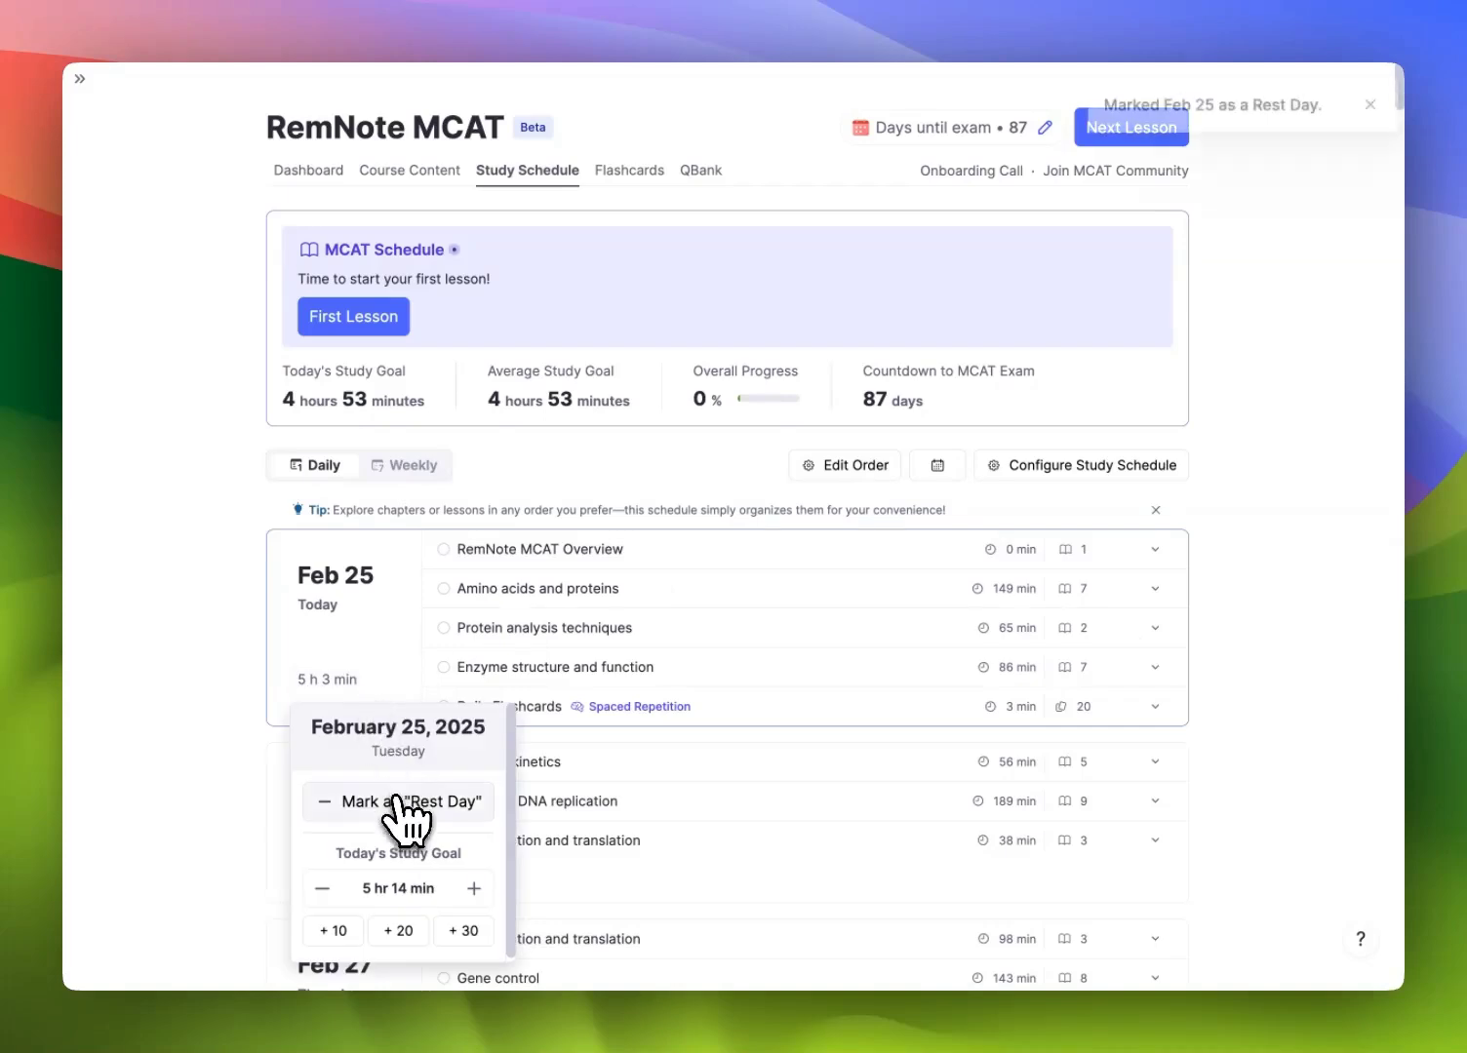
pyautogui.click(358, 832)
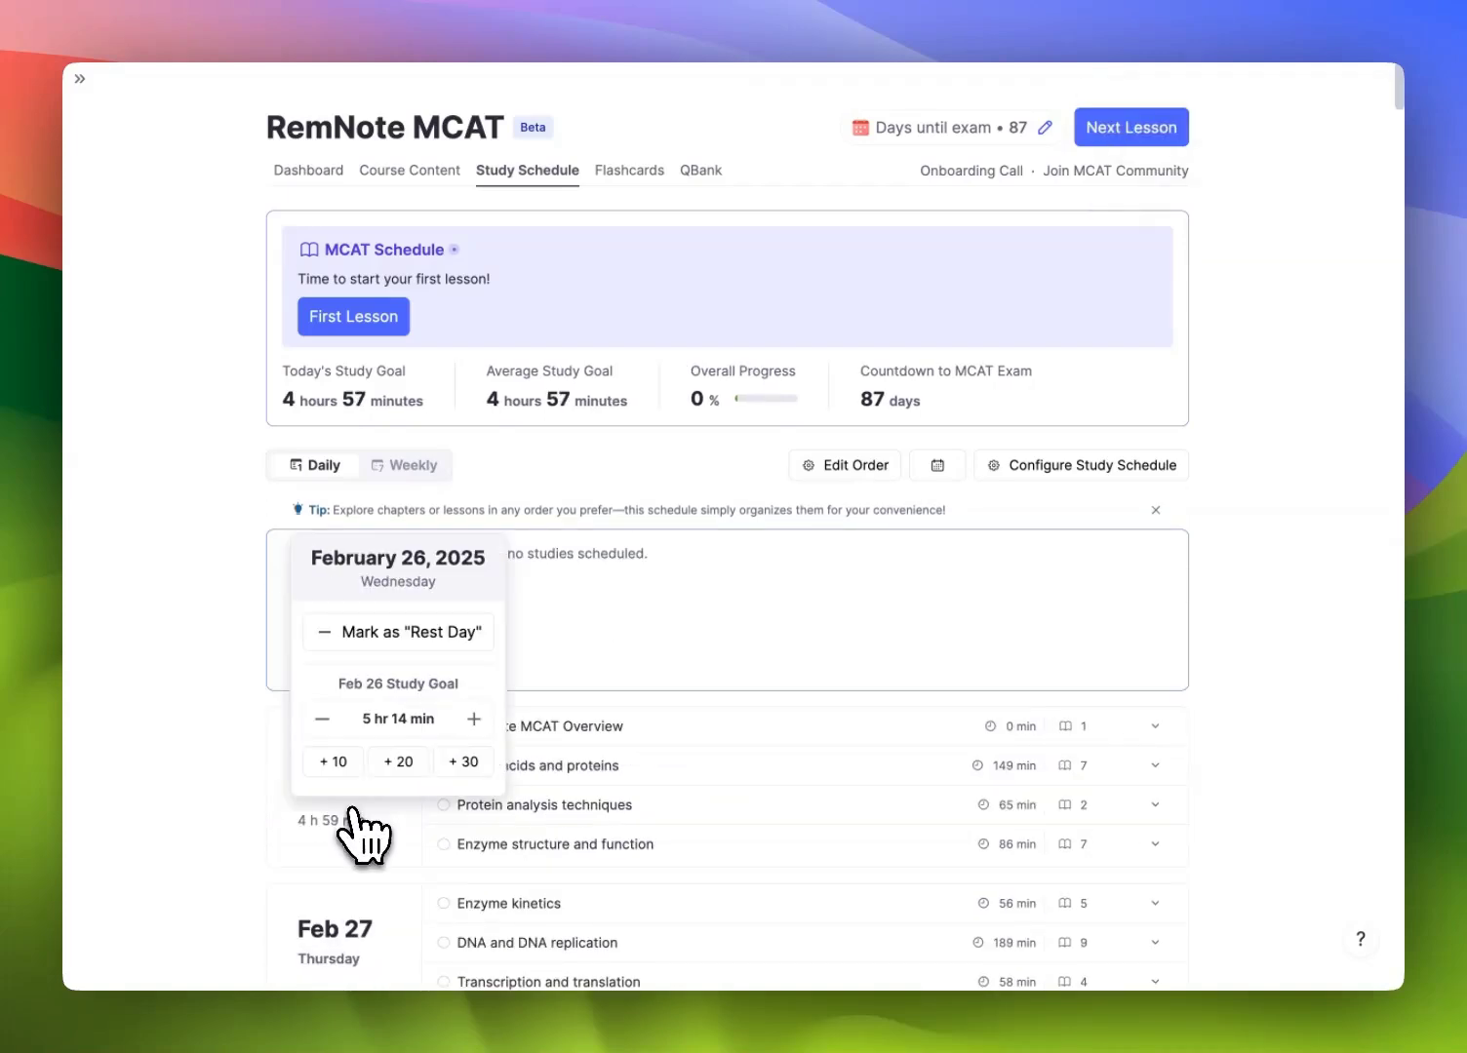
pyautogui.click(473, 718)
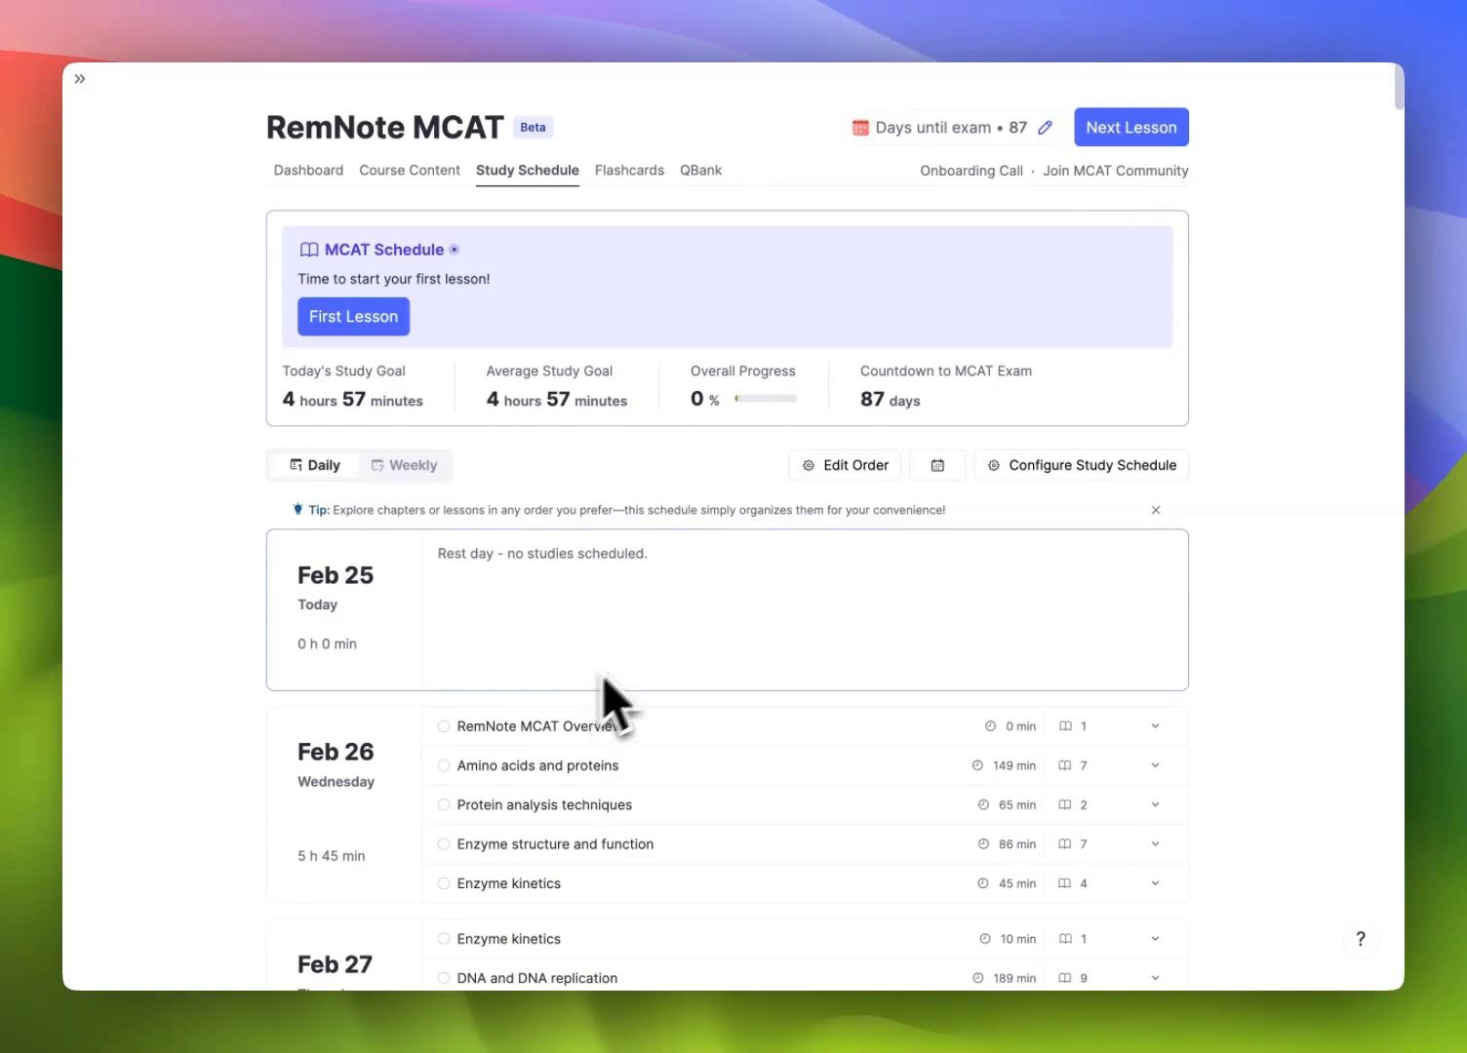
# Edit the exam-date settings, advancing through Study Plan, Resources, Content Order and Practice Exams
pyautogui.click(1044, 129)
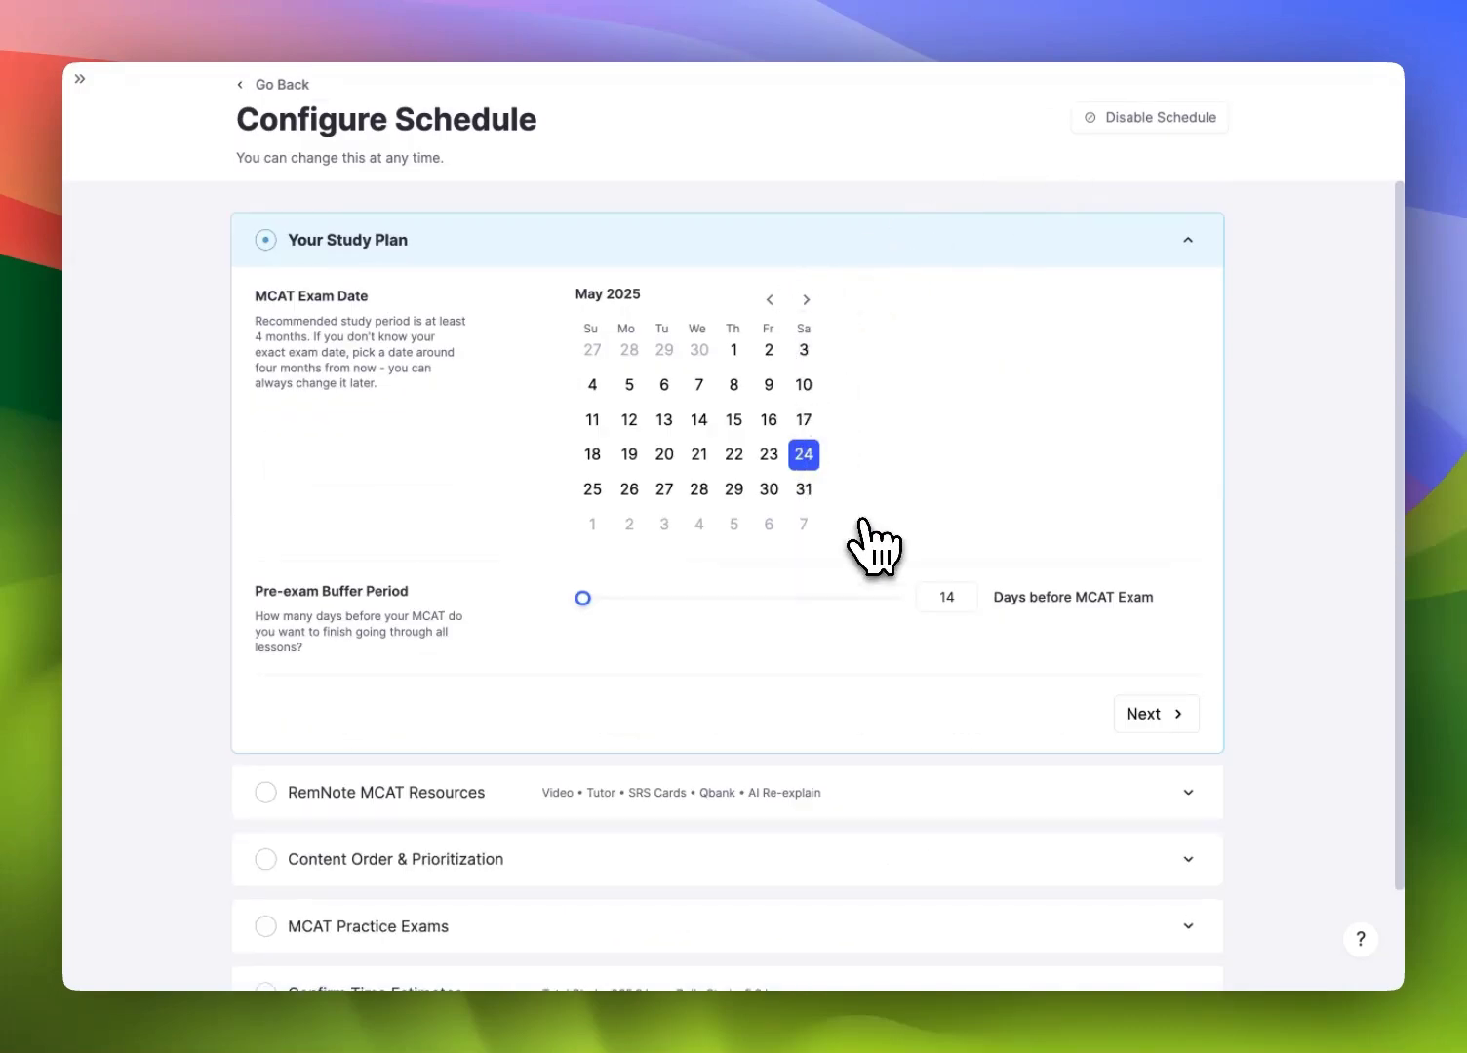
pyautogui.click(707, 789)
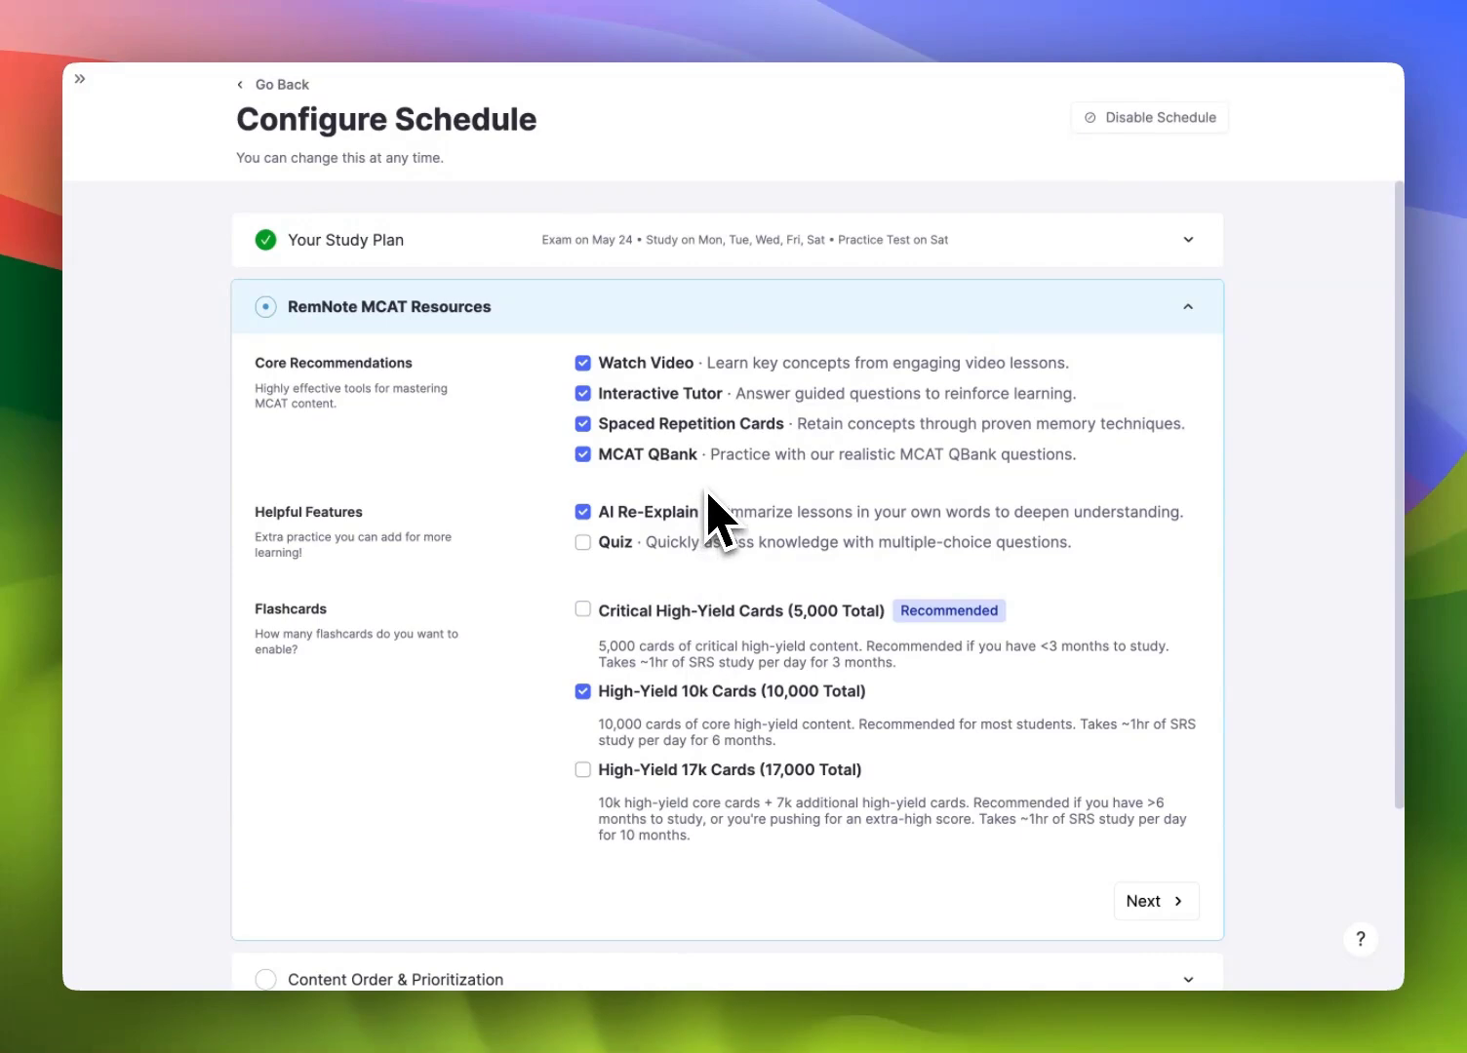
pyautogui.scroll(-1, 716, 513)
pyautogui.scroll(-1, 727, 515)
pyautogui.scroll(-1, 760, 507)
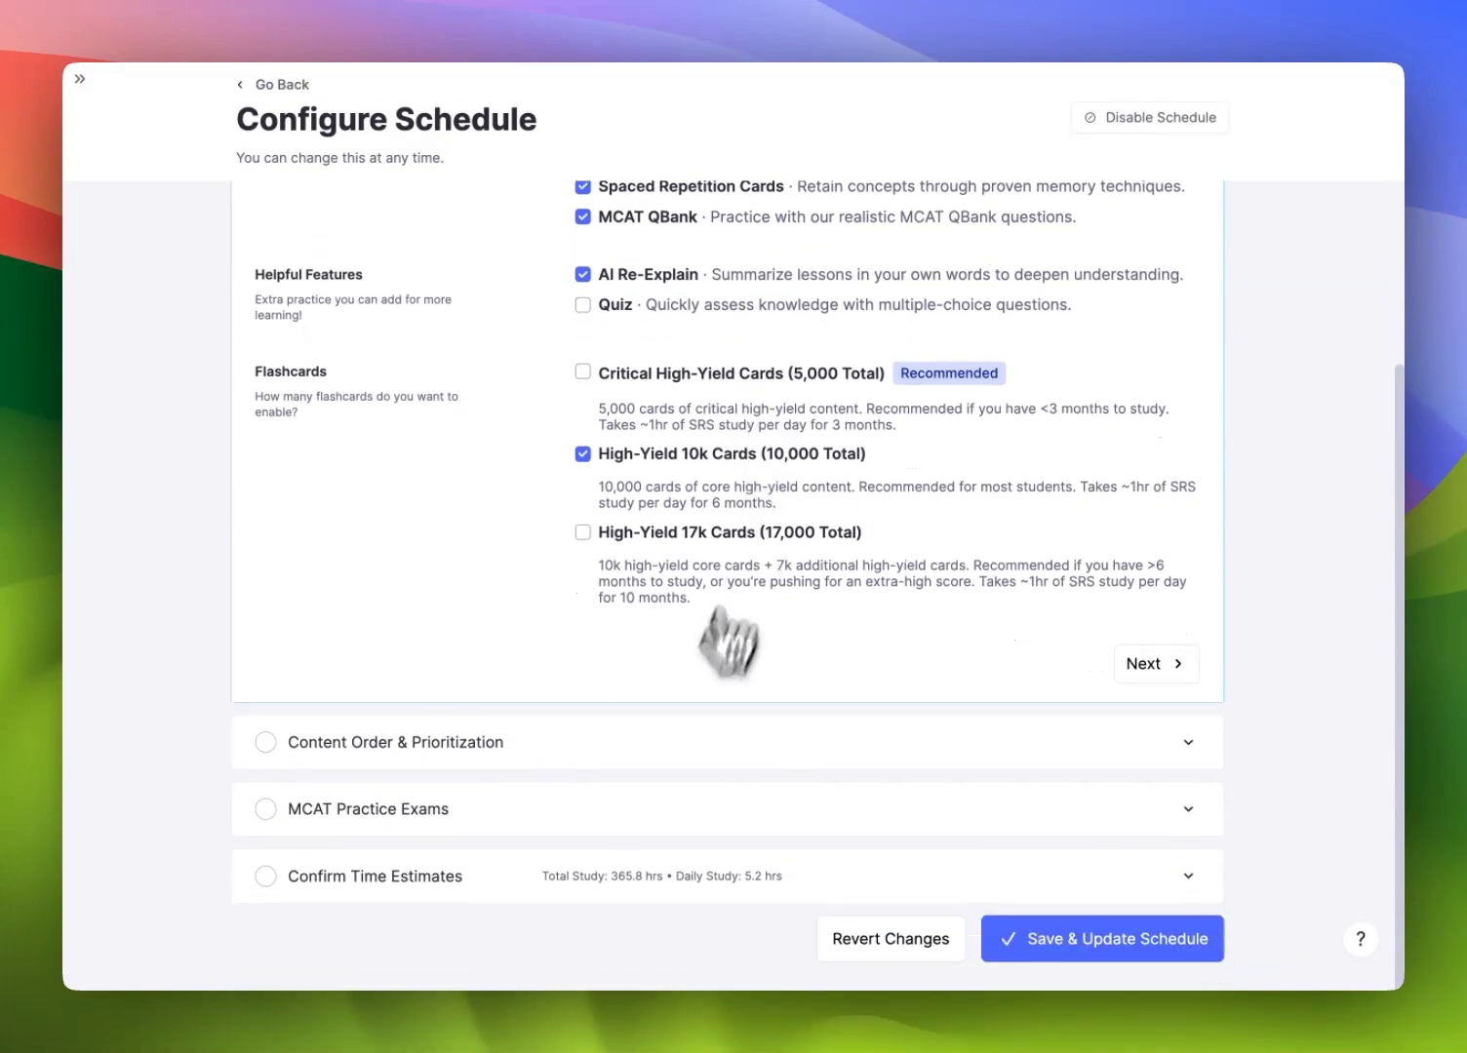
pyautogui.click(687, 743)
pyautogui.scroll(-3, 624, 726)
pyautogui.scroll(-2, 642, 710)
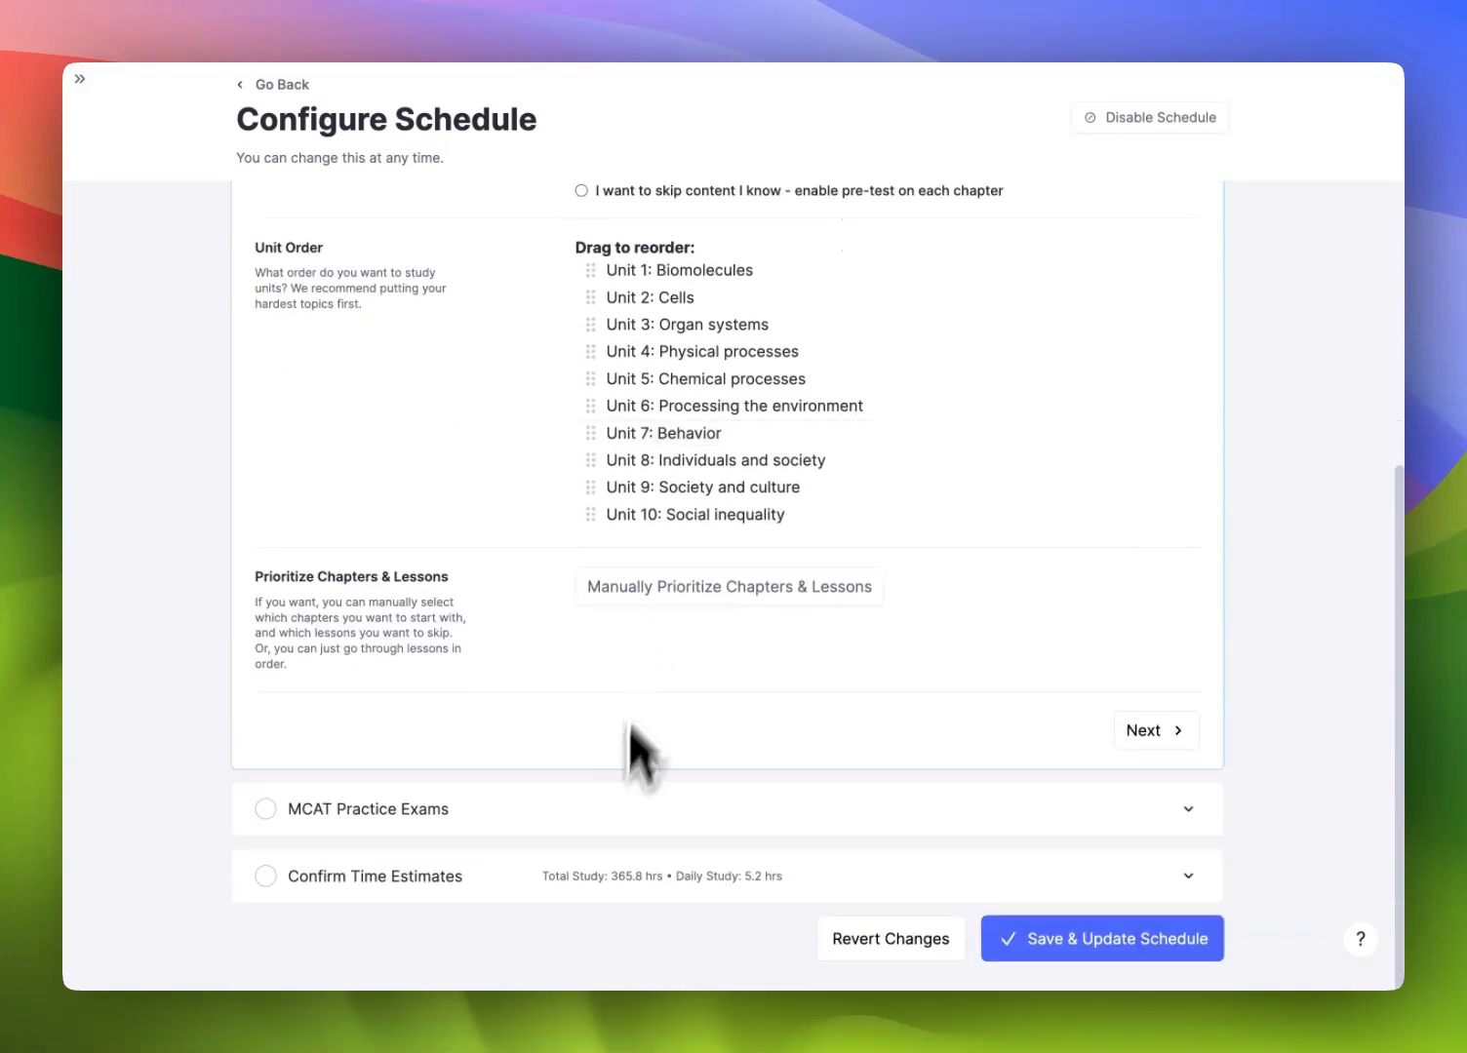
pyautogui.click(596, 819)
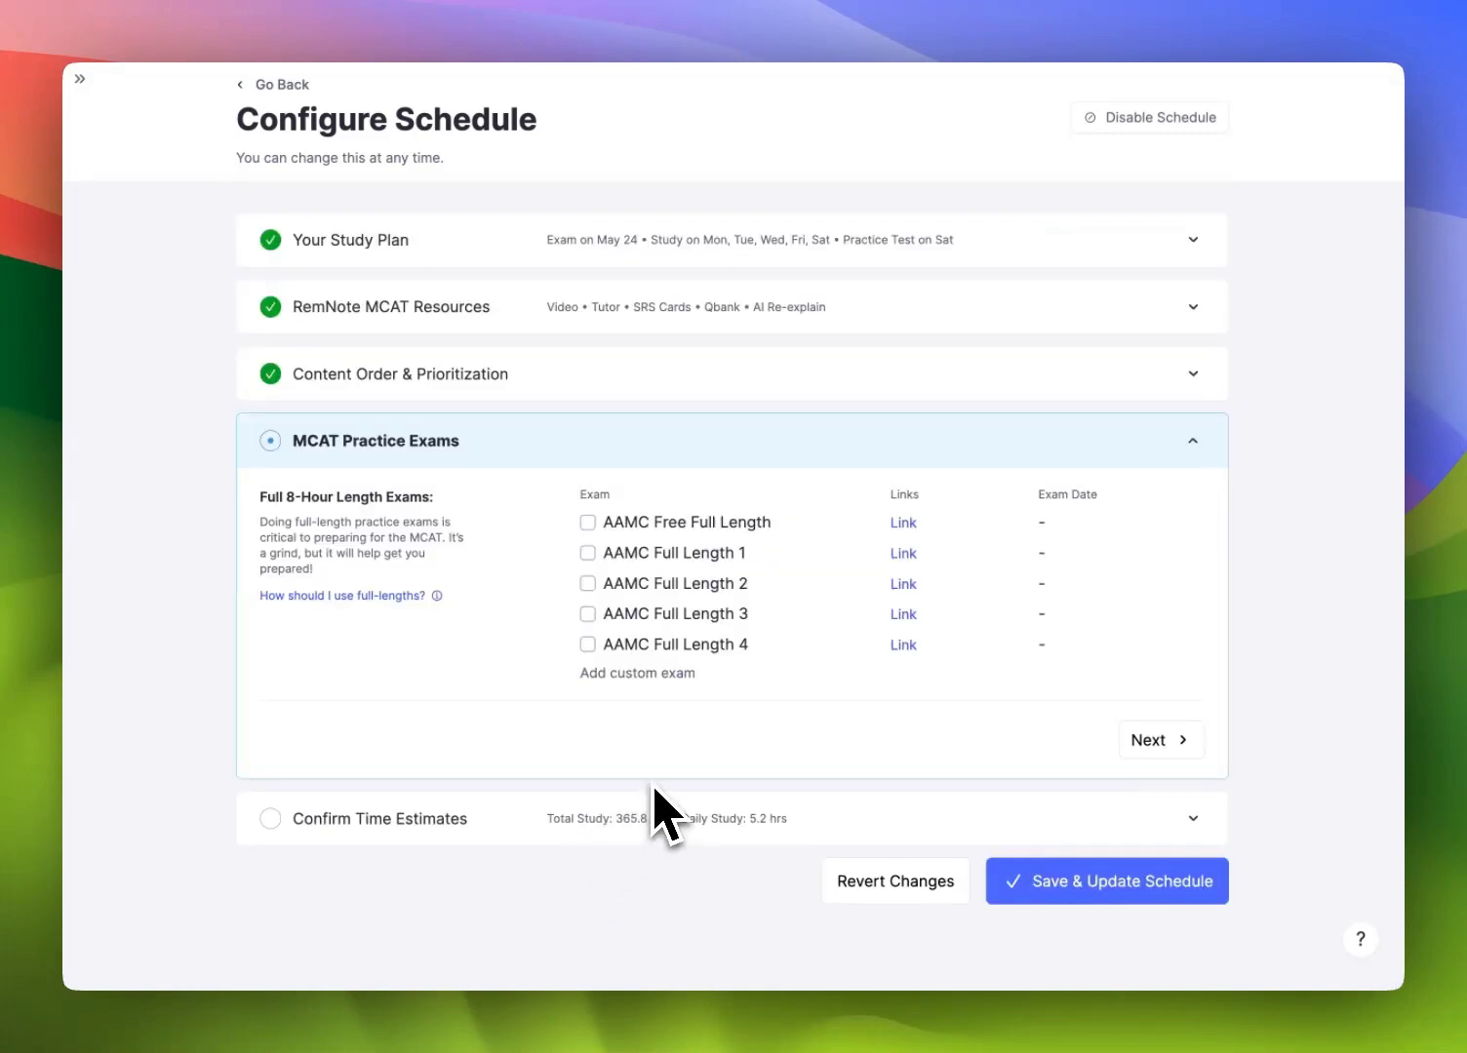
pyautogui.click(658, 815)
pyautogui.scroll(-3, 658, 829)
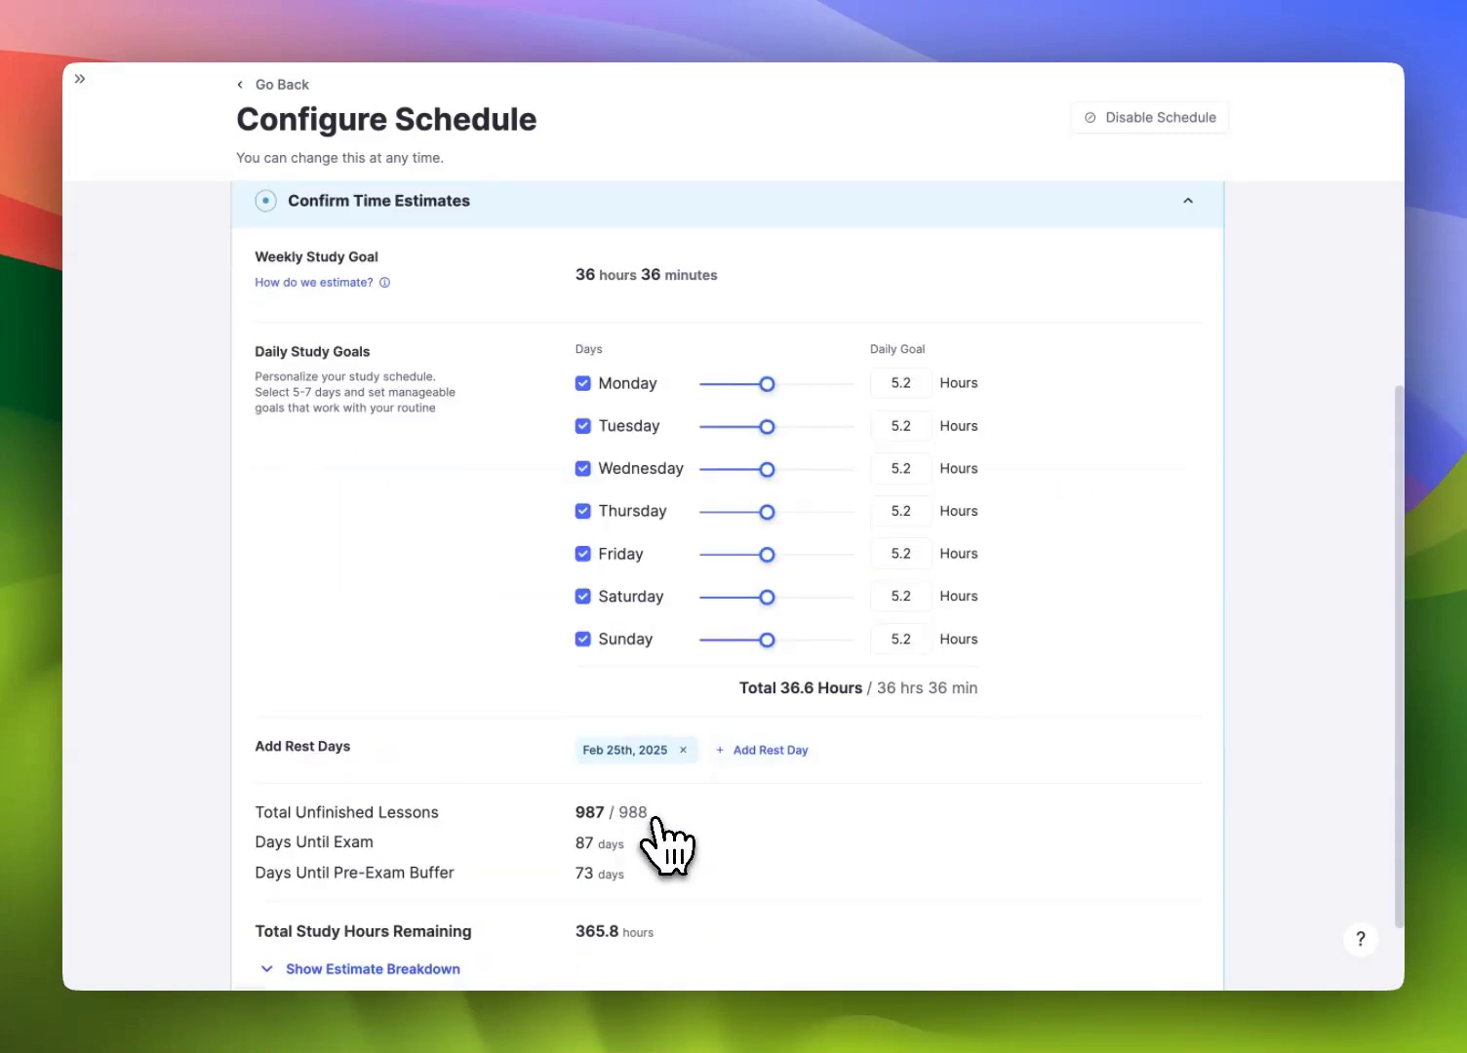
pyautogui.scroll(-2, 659, 843)
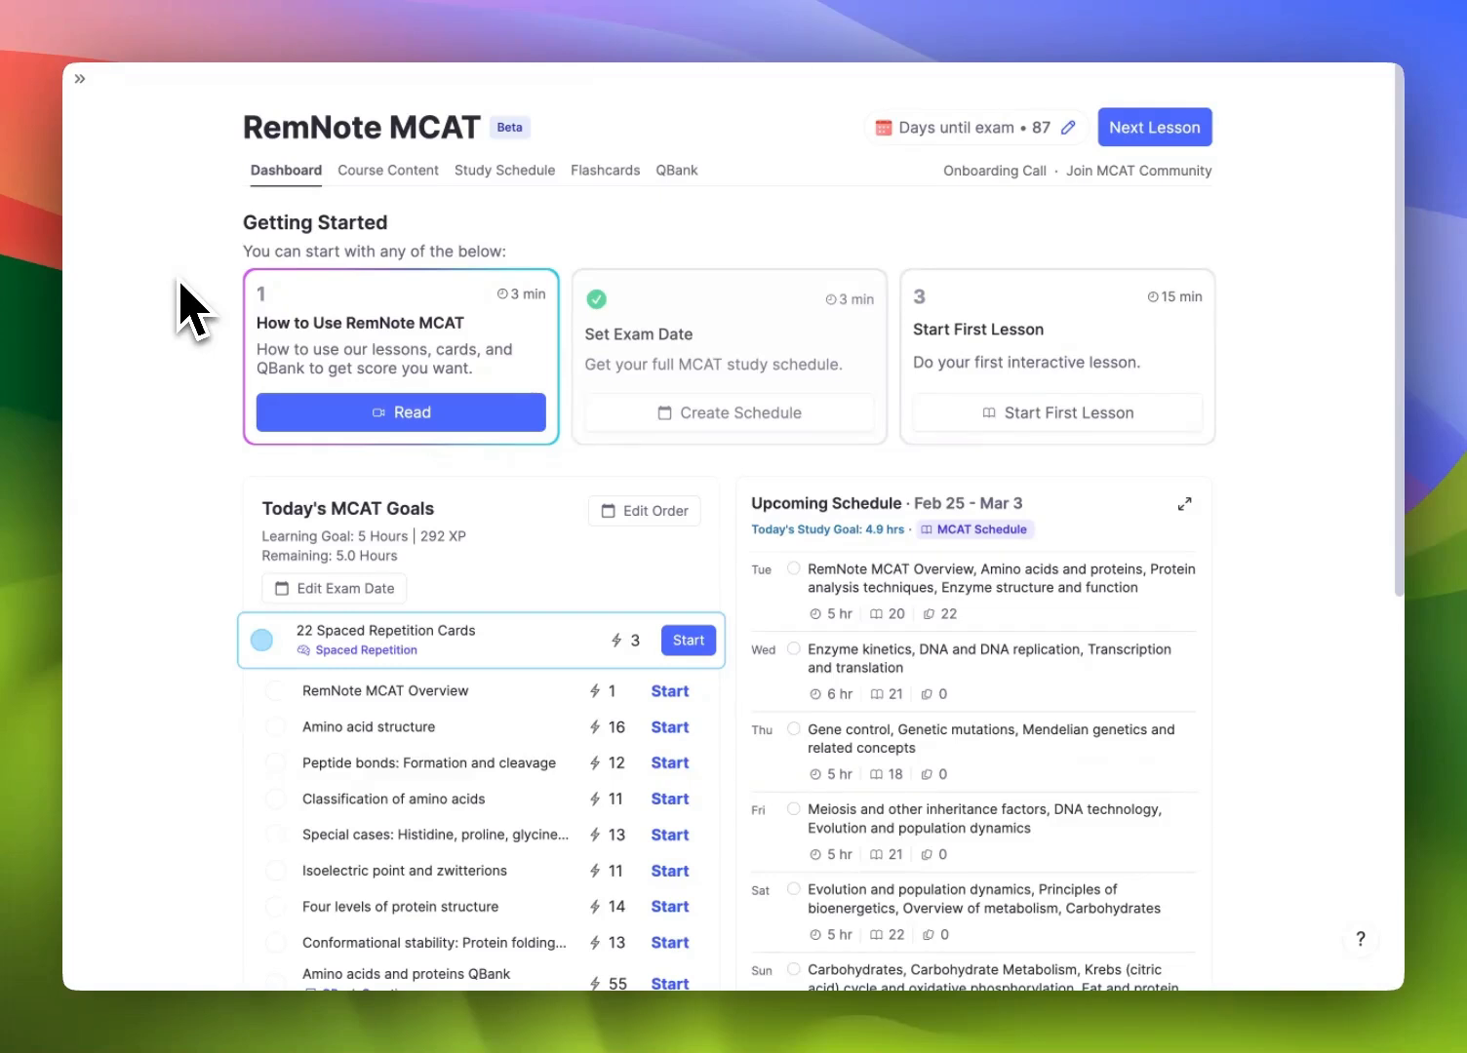
# Preview today's Daily Flashcards from the Study Schedule, then close the review
pyautogui.click(546, 169)
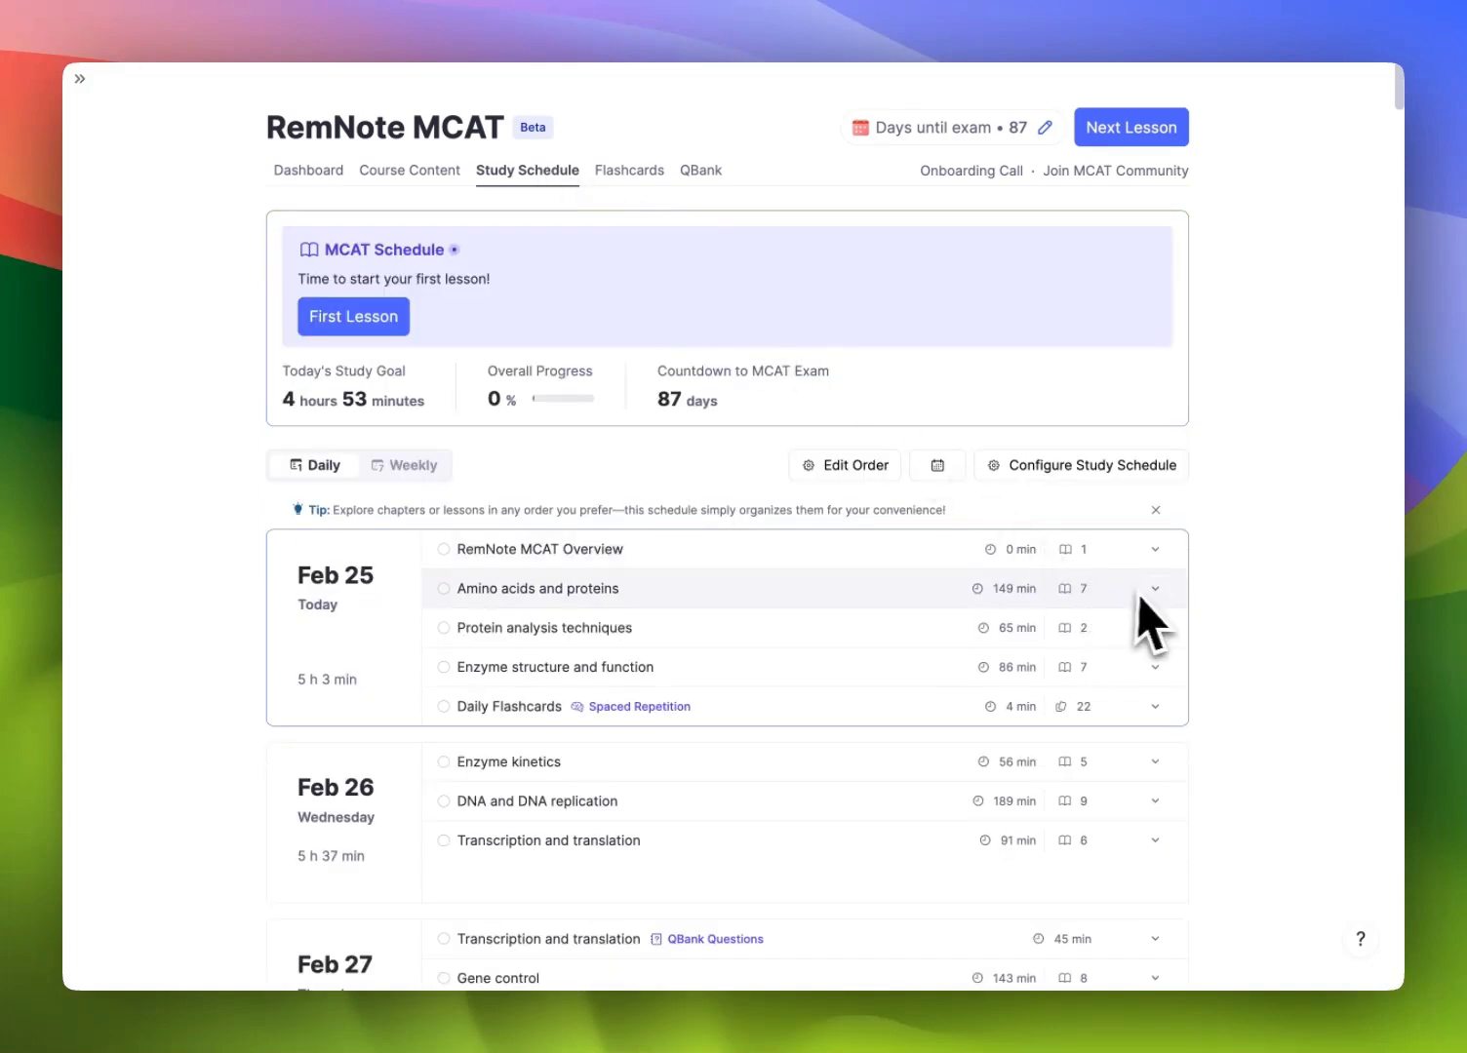
pyautogui.click(612, 218)
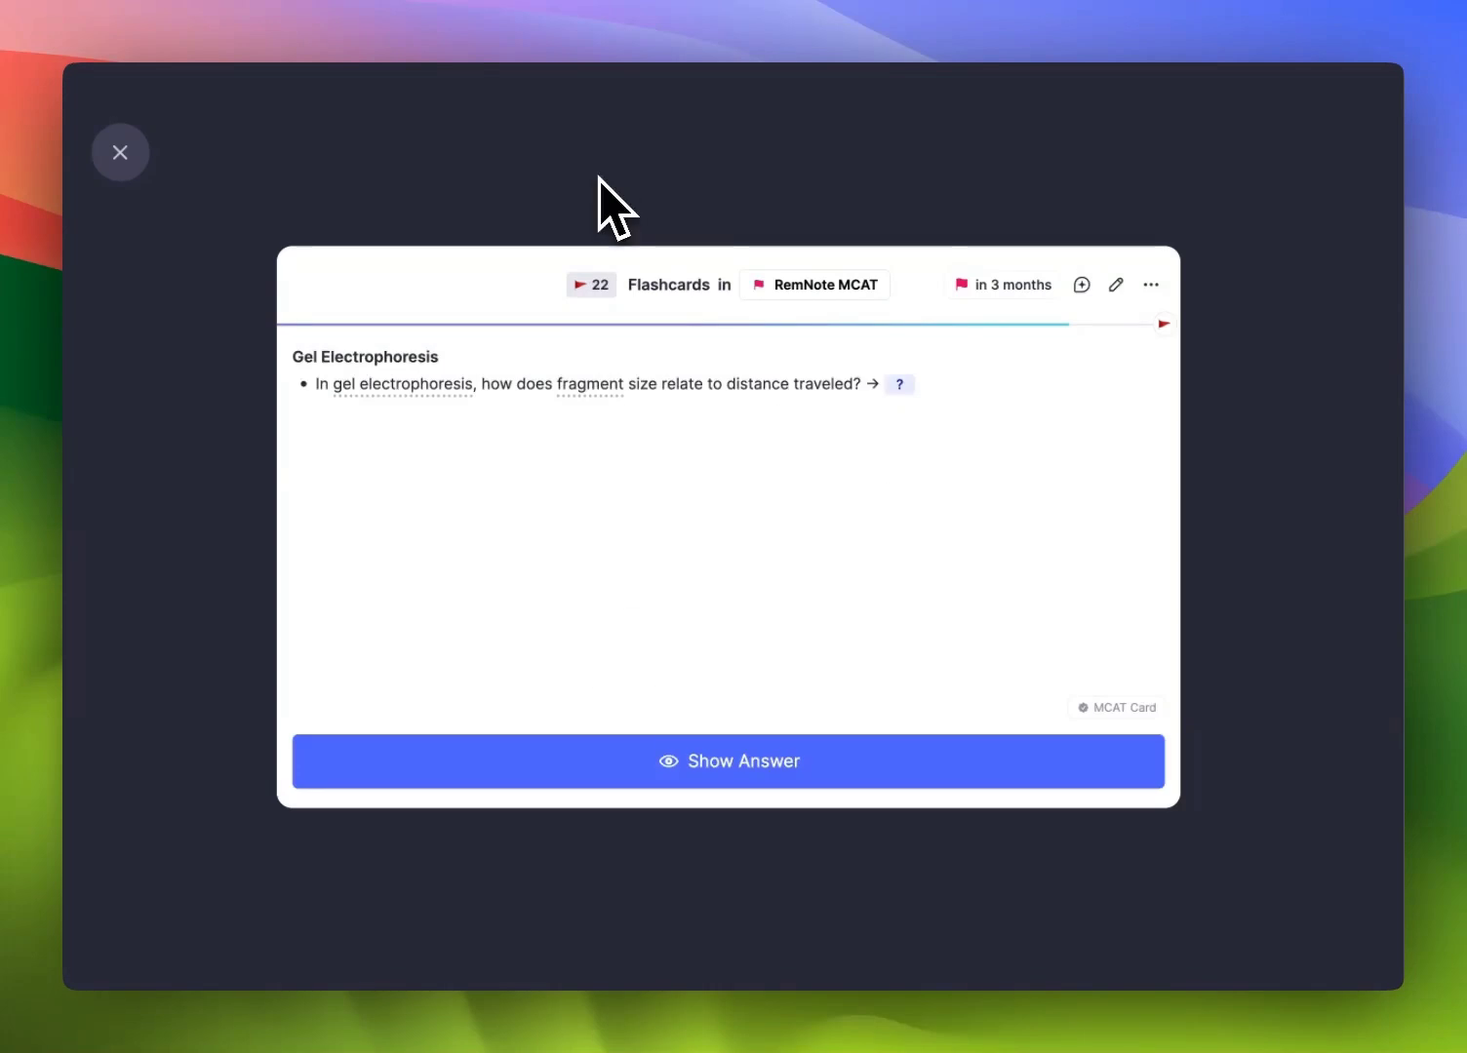
pyautogui.click(151, 151)
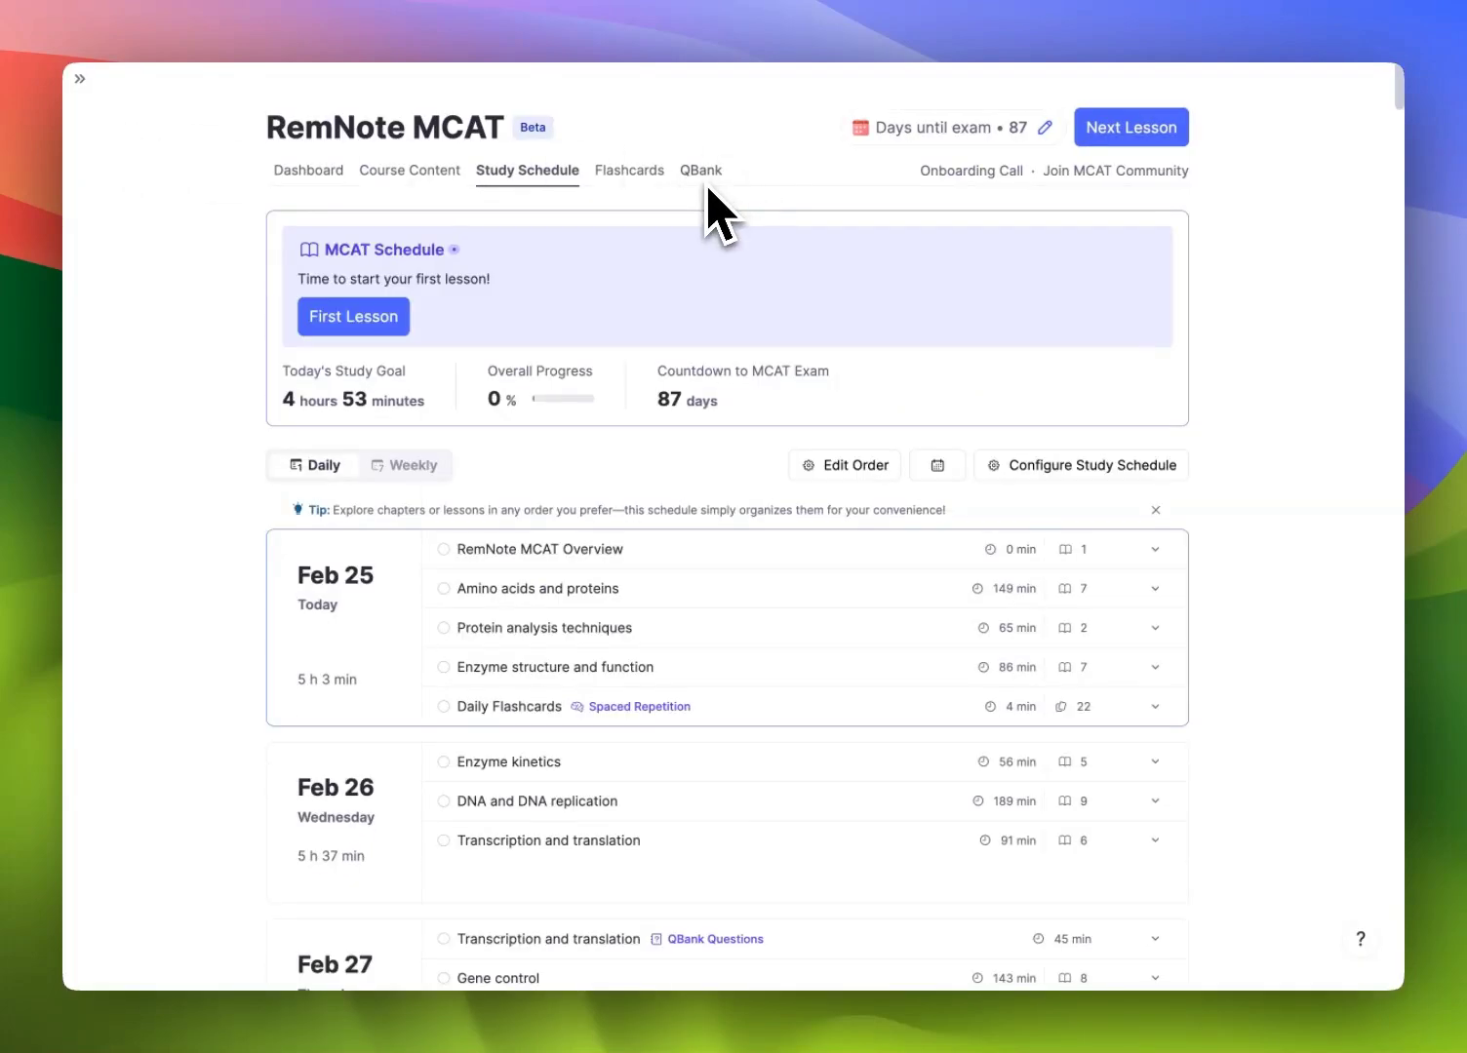